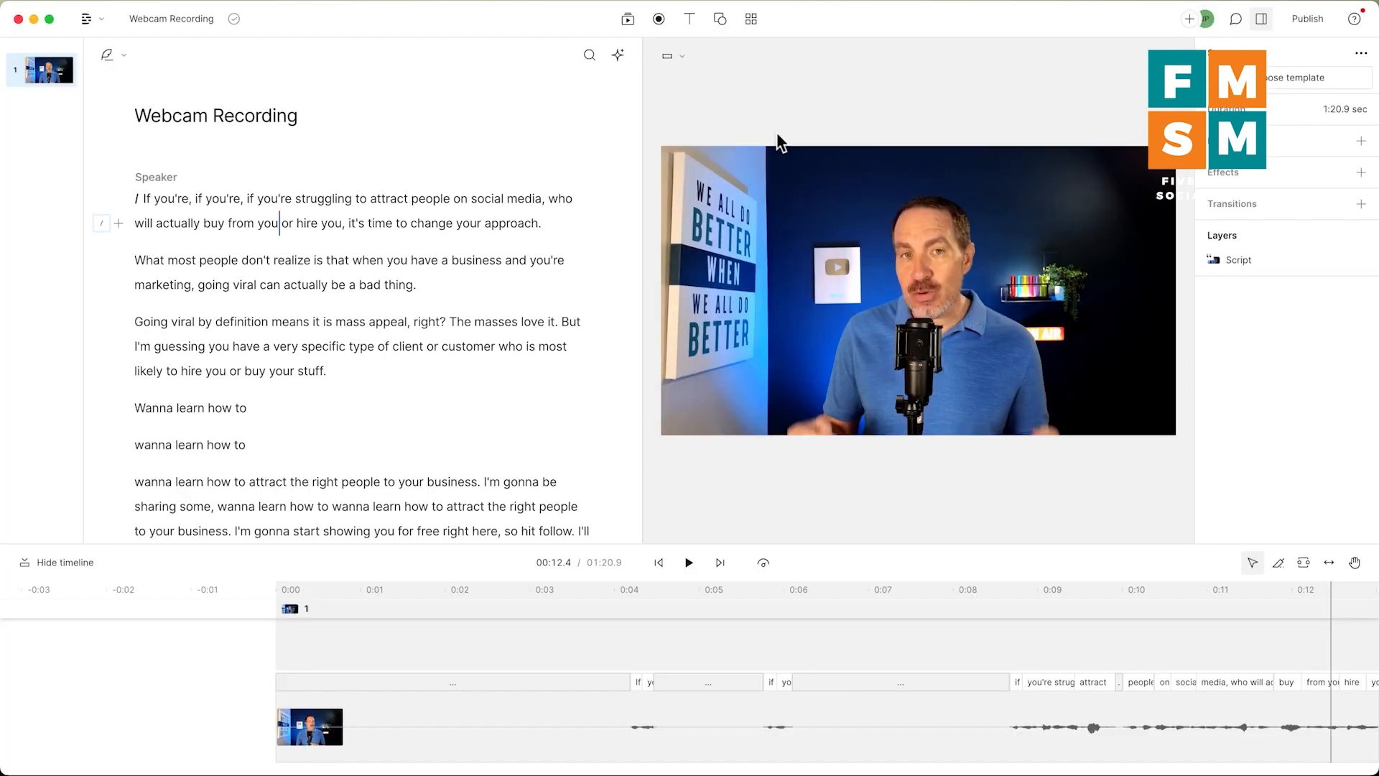
Switch the composition to Square 1:1, try scaling the video to fill the frame, and undo the layer change.
click(675, 57)
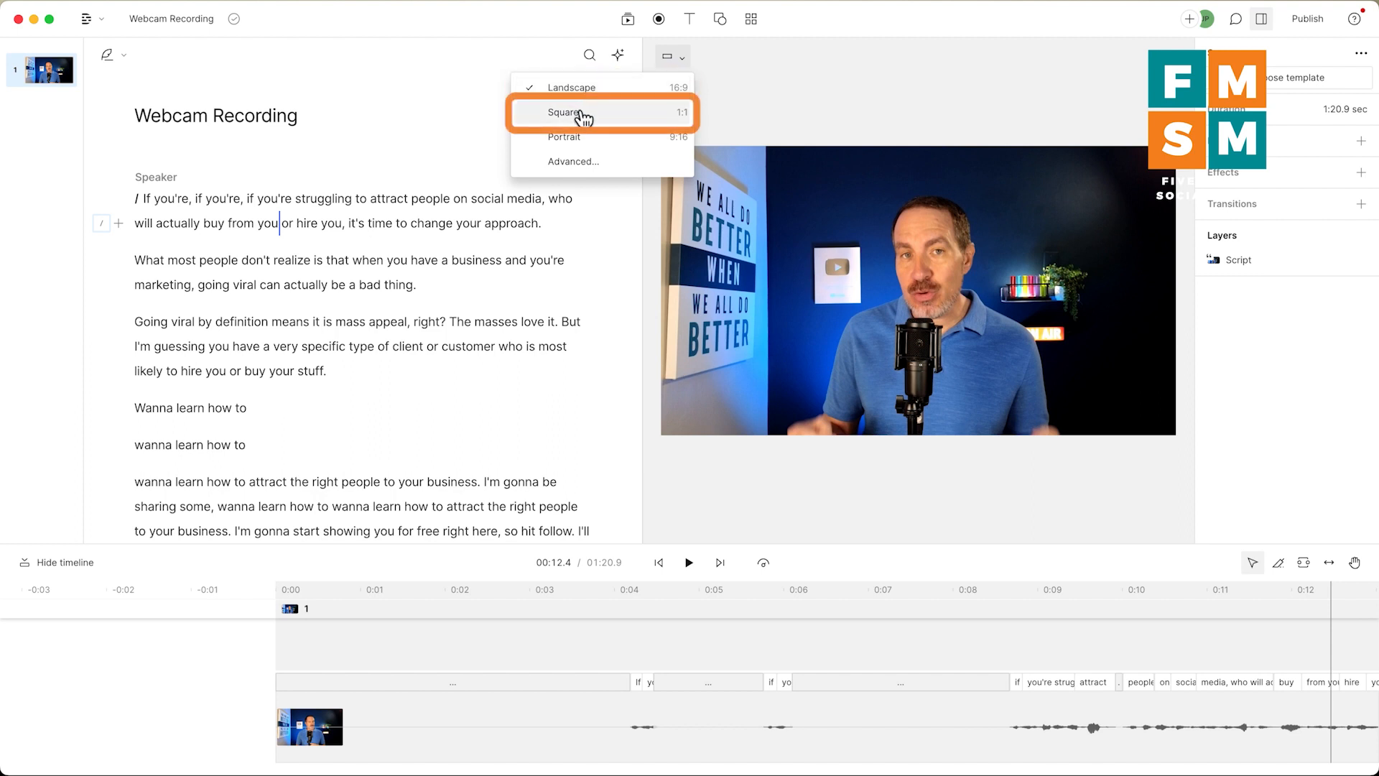
click(582, 115)
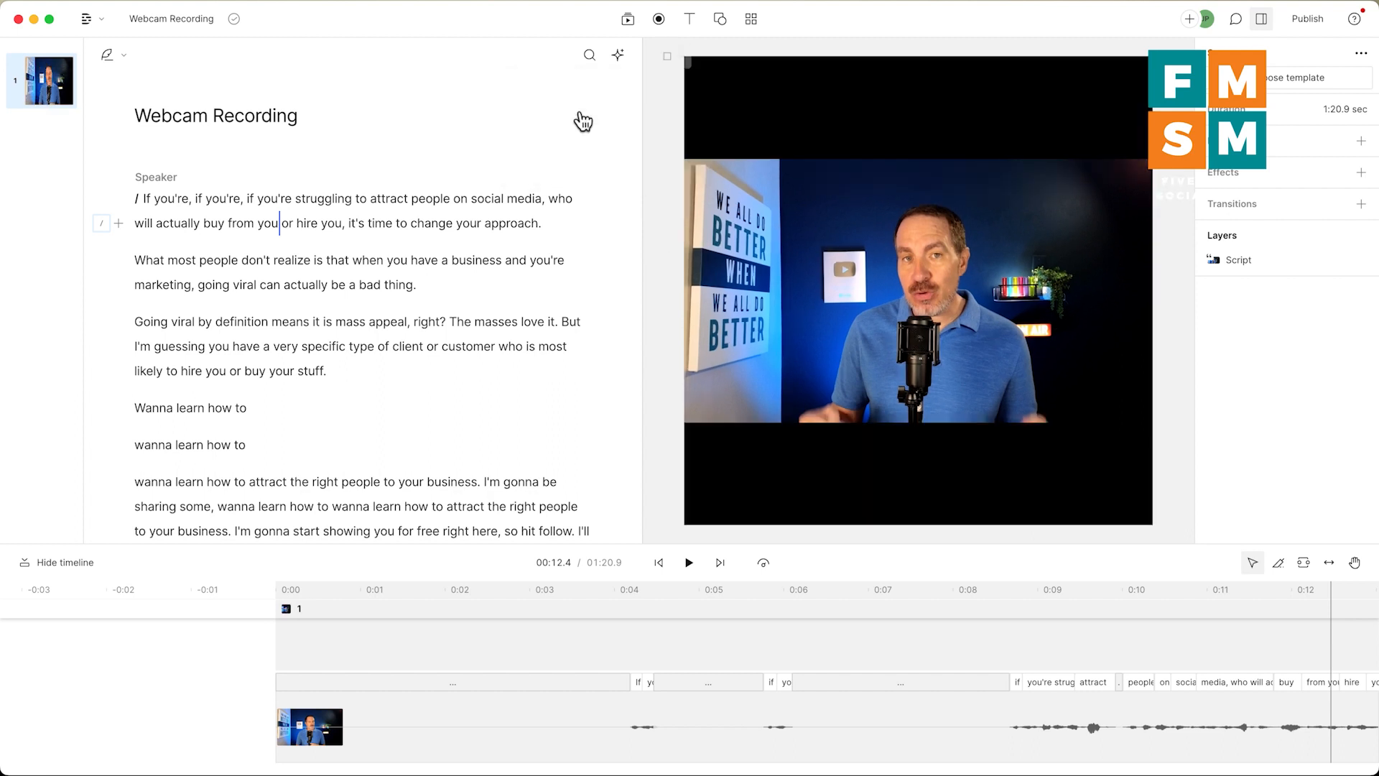
drag(682, 159, 493, 105)
drag(695, 420, 699, 525)
drag(832, 414, 880, 417)
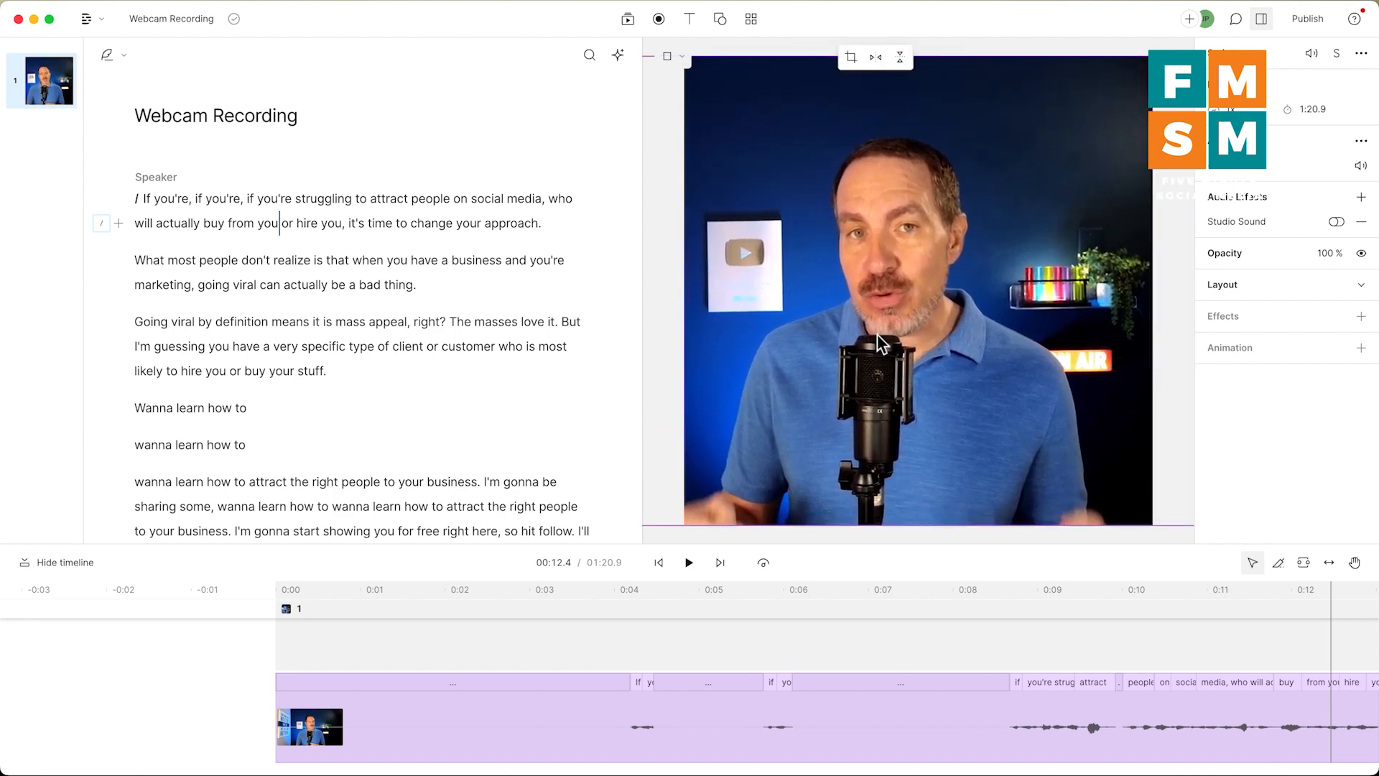
key(super+z)
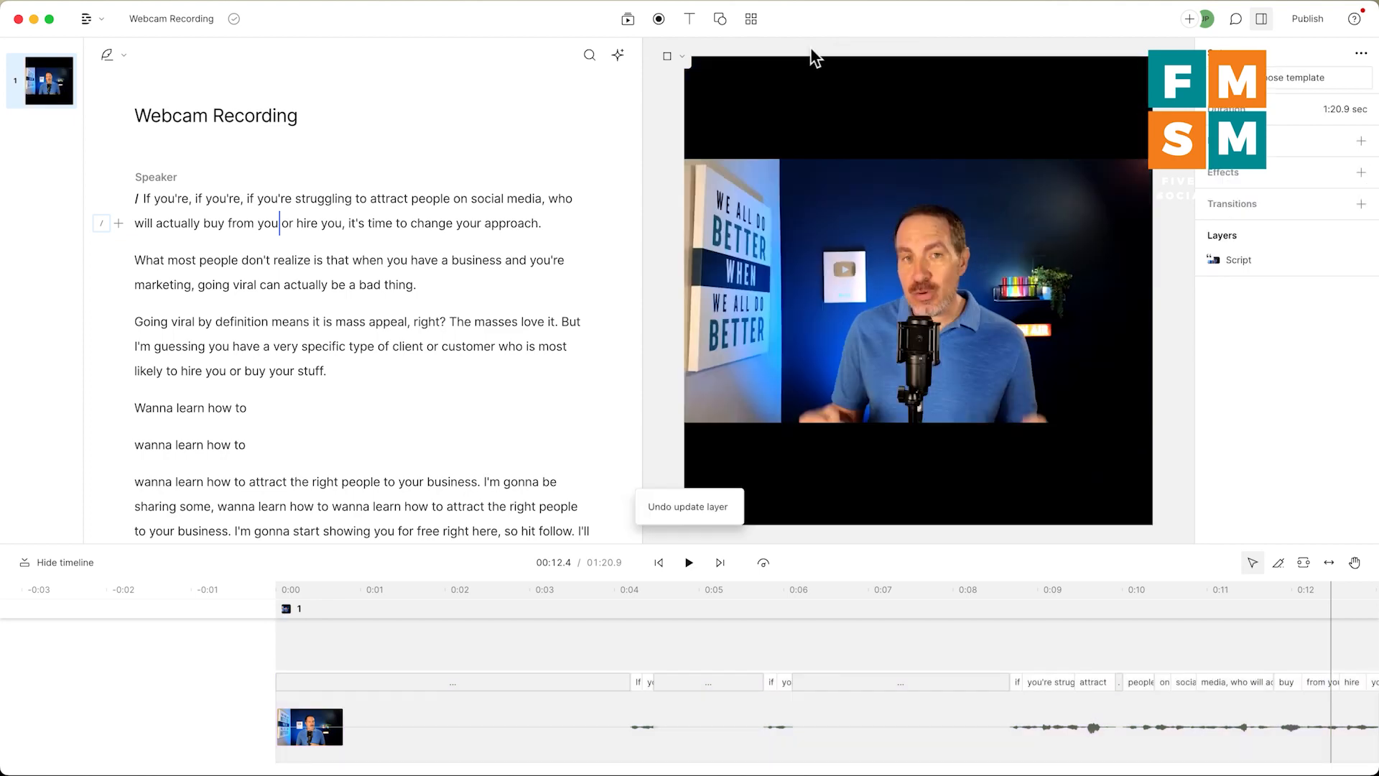
Switch the composition to Portrait 9:16 and try scaling the video until the speaker fills the vertical frame.
click(679, 60)
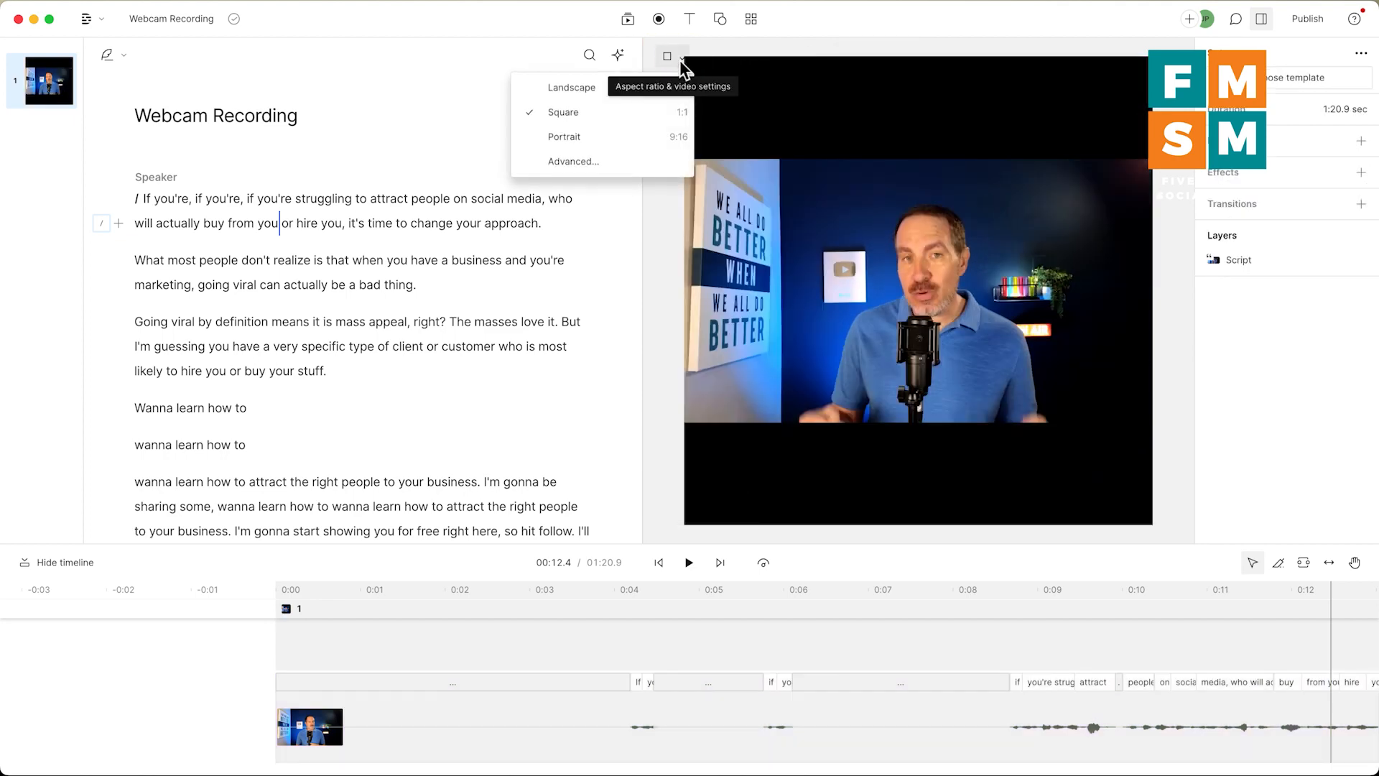
click(588, 143)
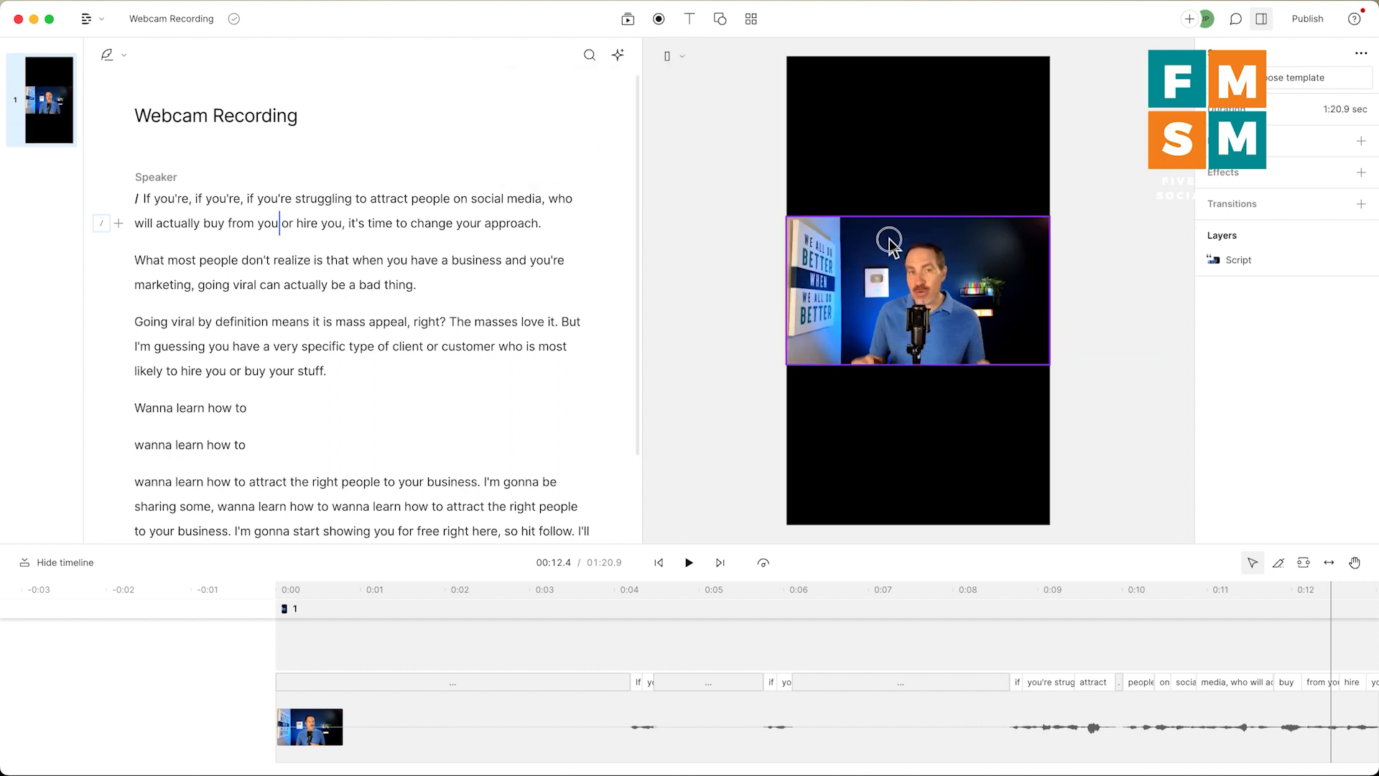
click(794, 223)
drag(762, 216, 479, 127)
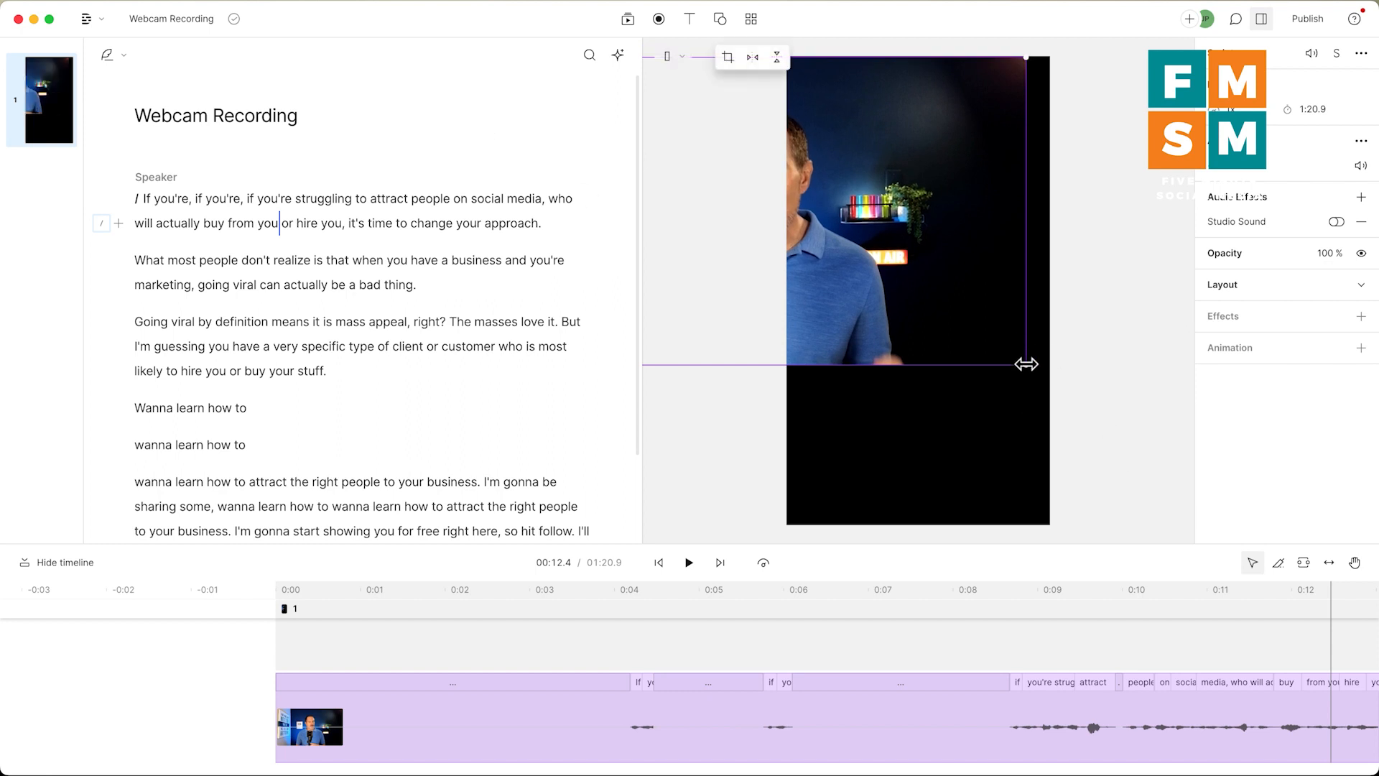
drag(1029, 364, 1268, 508)
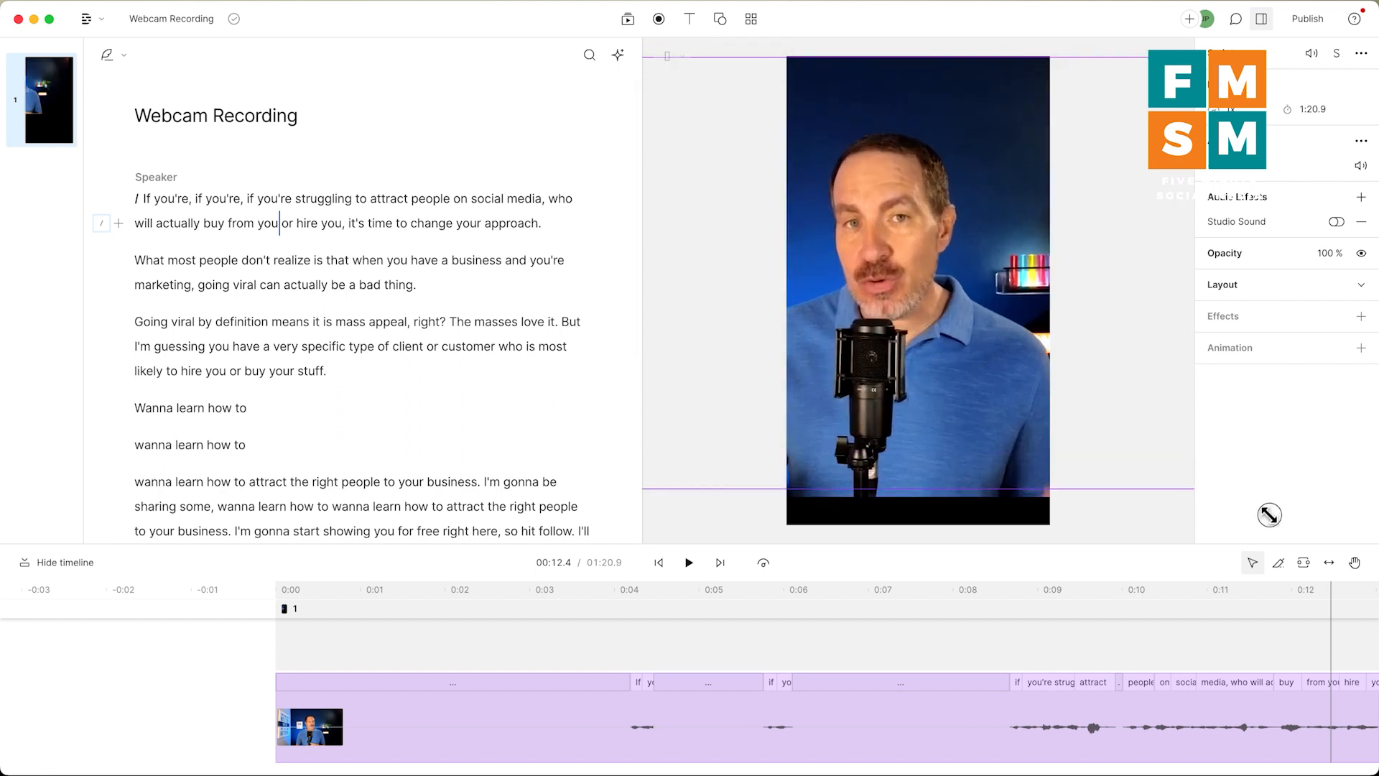
click(905, 387)
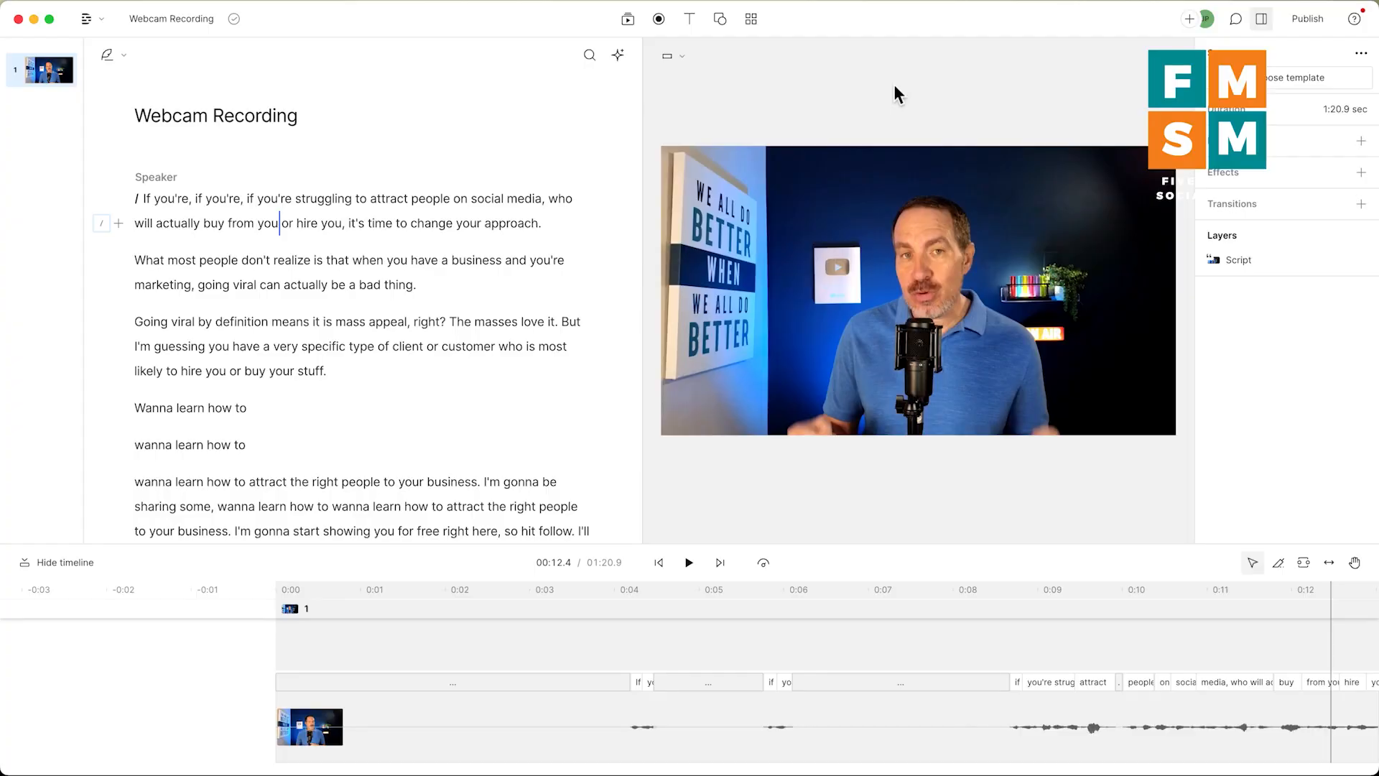
Shorten all word gaps of 0.1 seconds or more in the recording to 0.1 seconds.
click(620, 57)
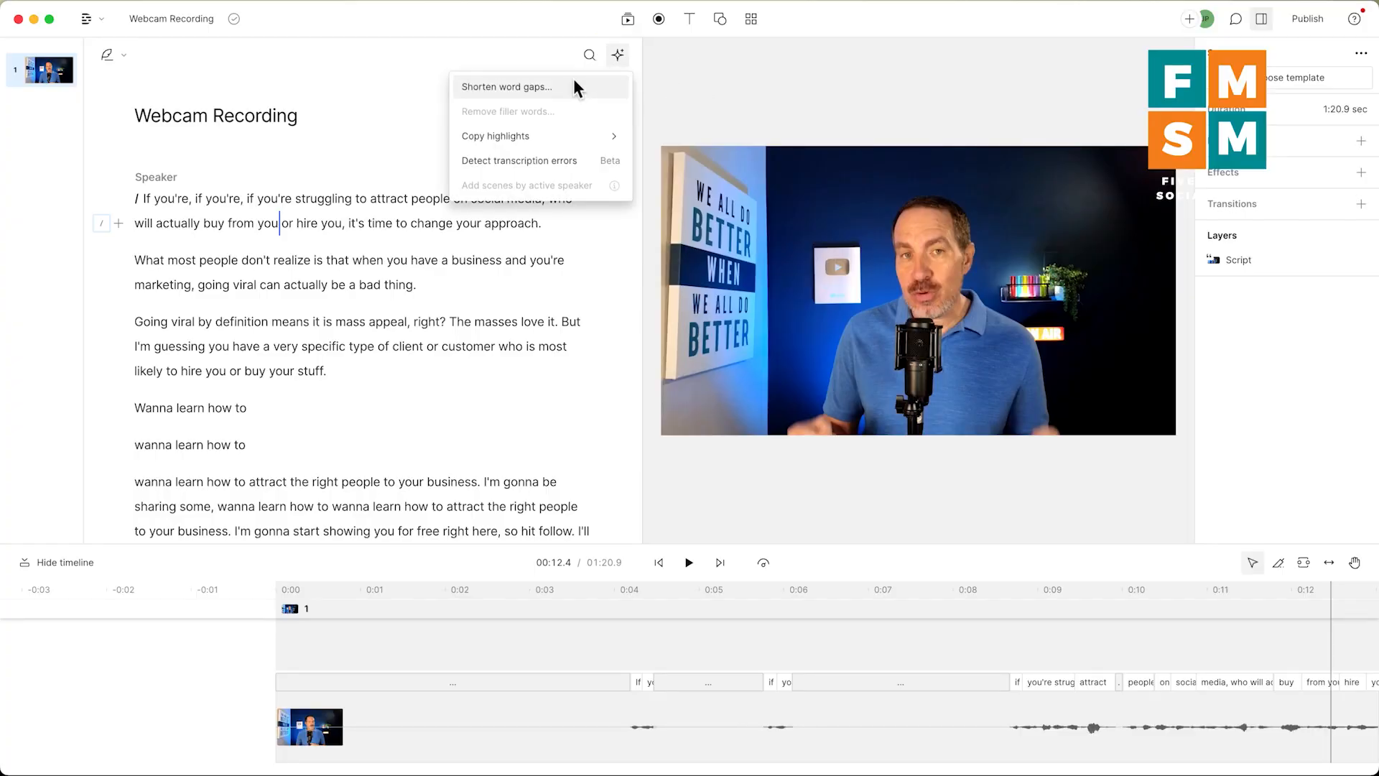
click(514, 94)
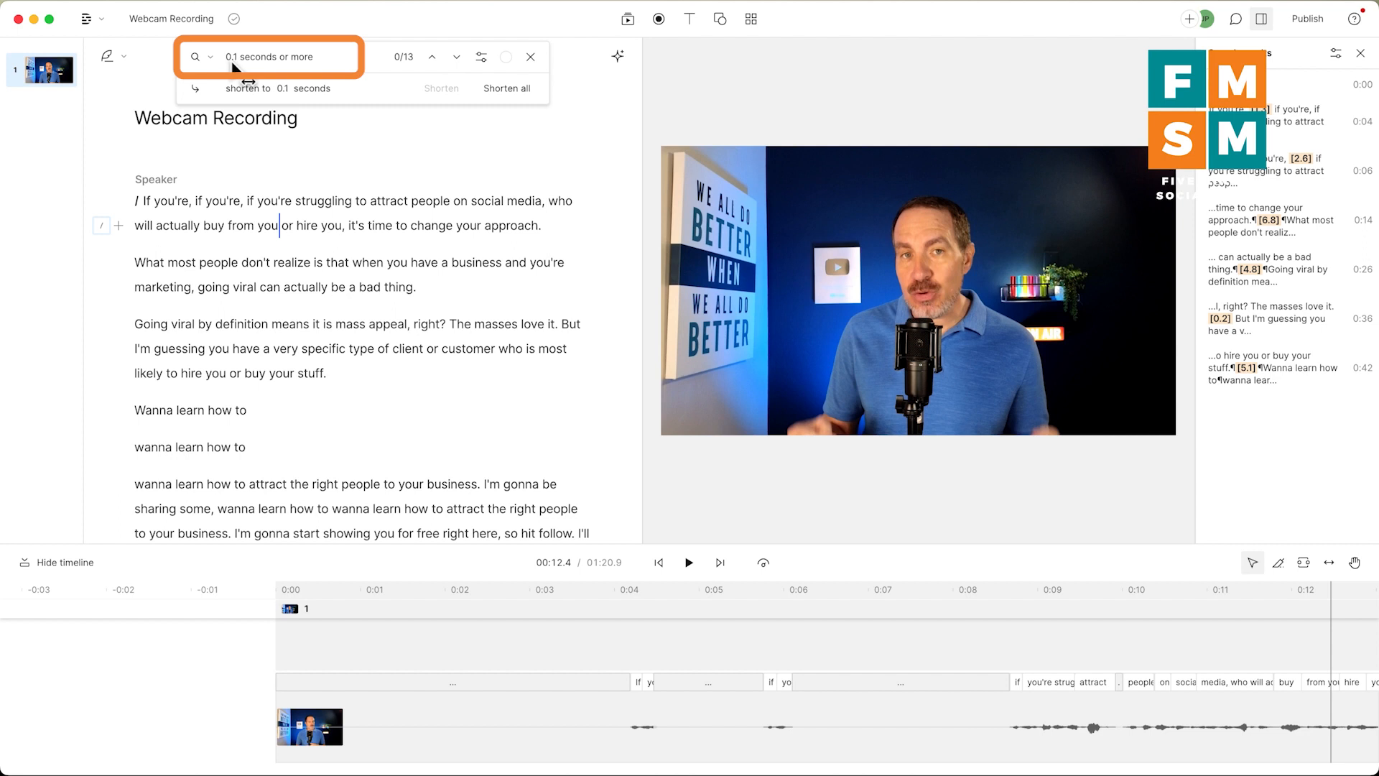
scroll(822, 622, right, 15)
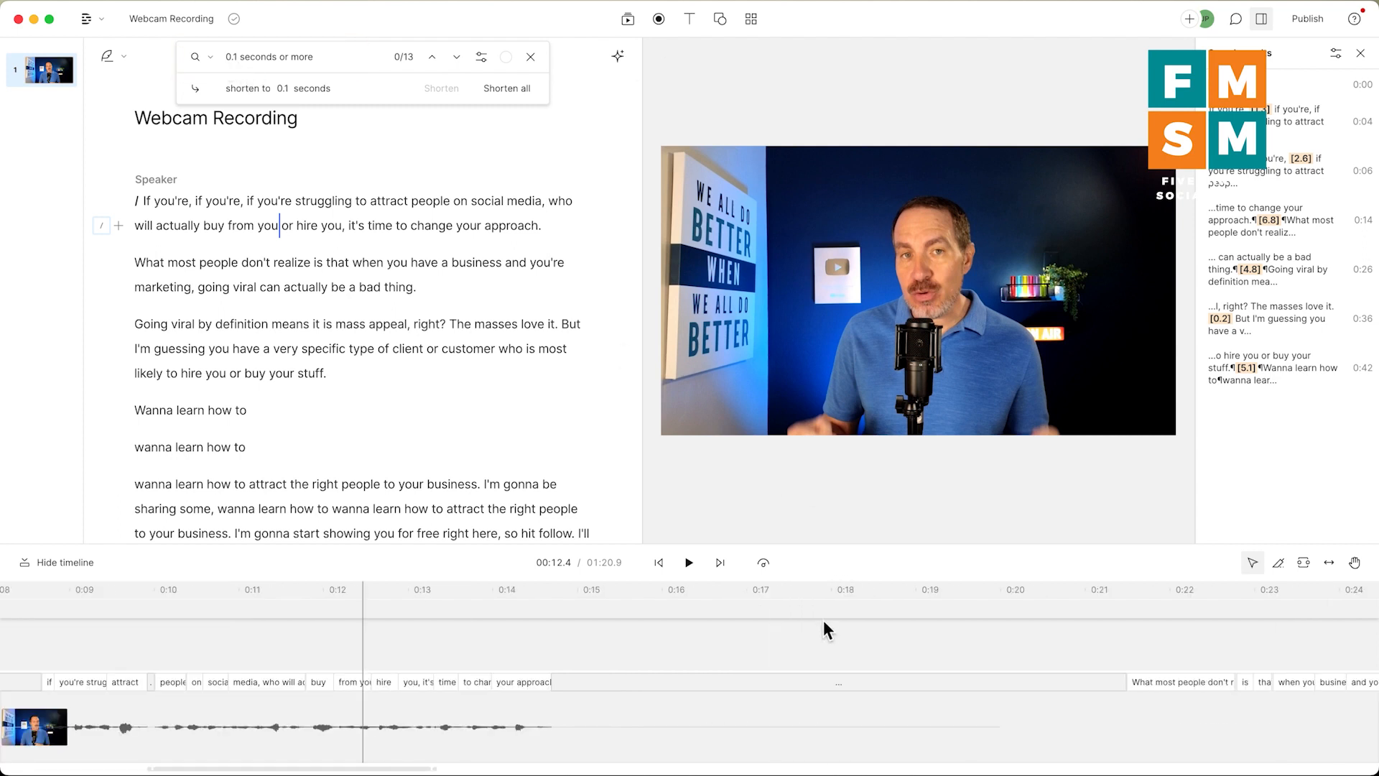
scroll(820, 622, right, 20)
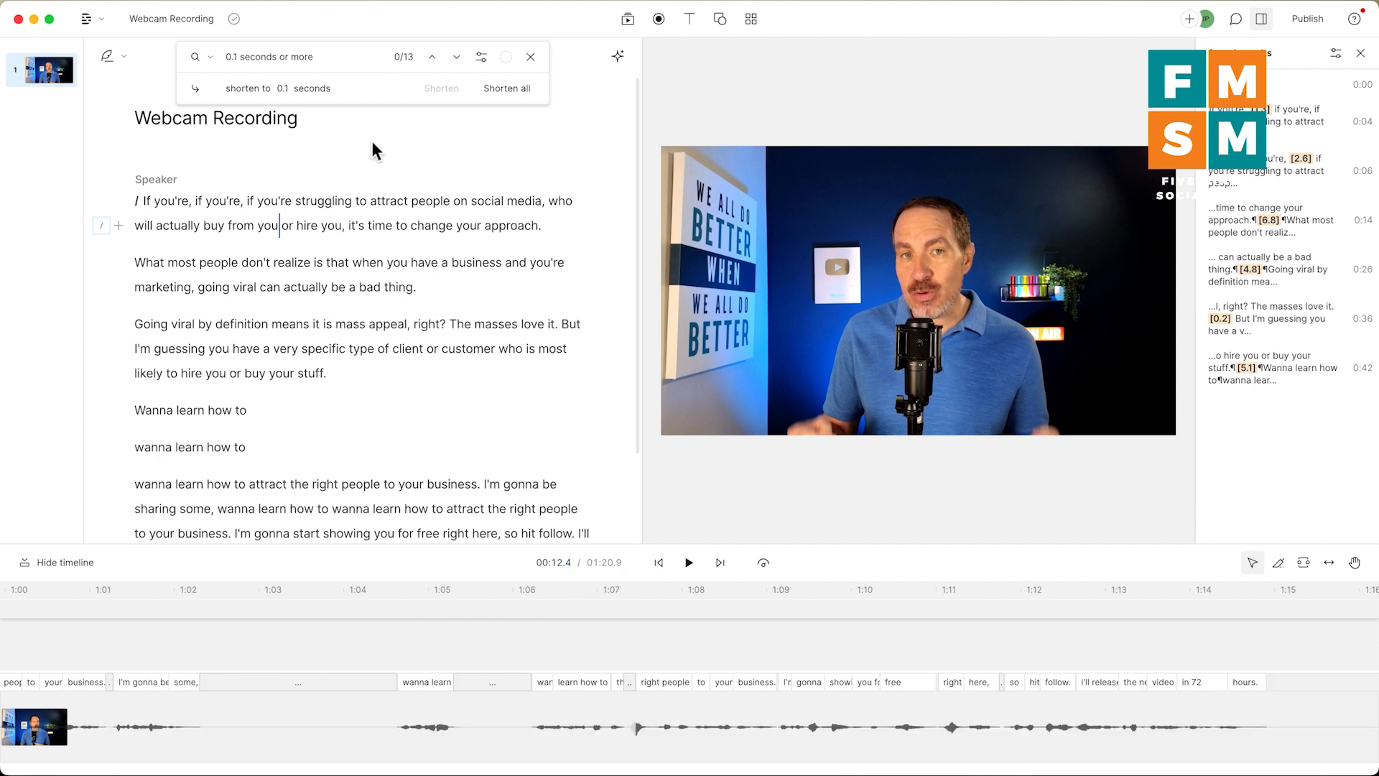
click(499, 90)
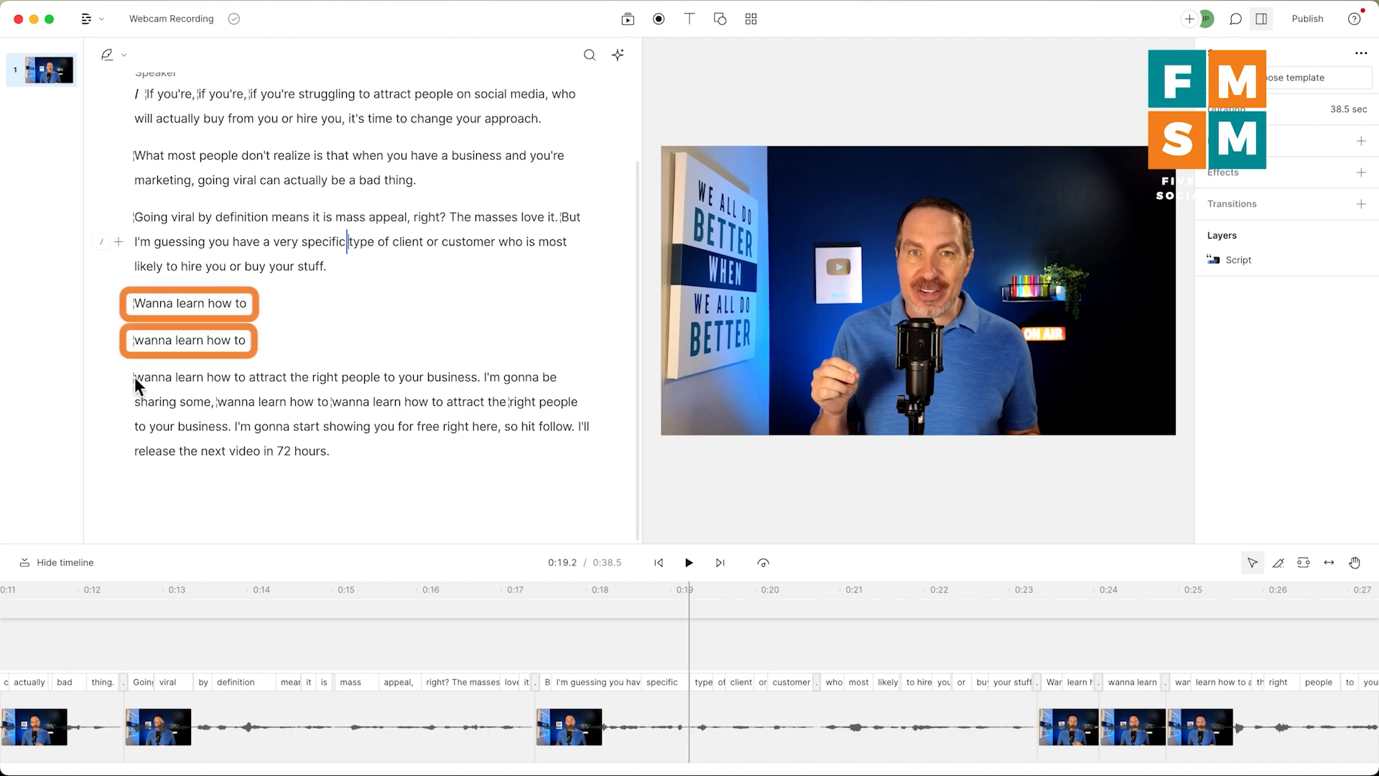
Delete the two repeated "Wanna learn how to" fragments that precede the full sentence in the script.
drag(122, 351, 130, 305)
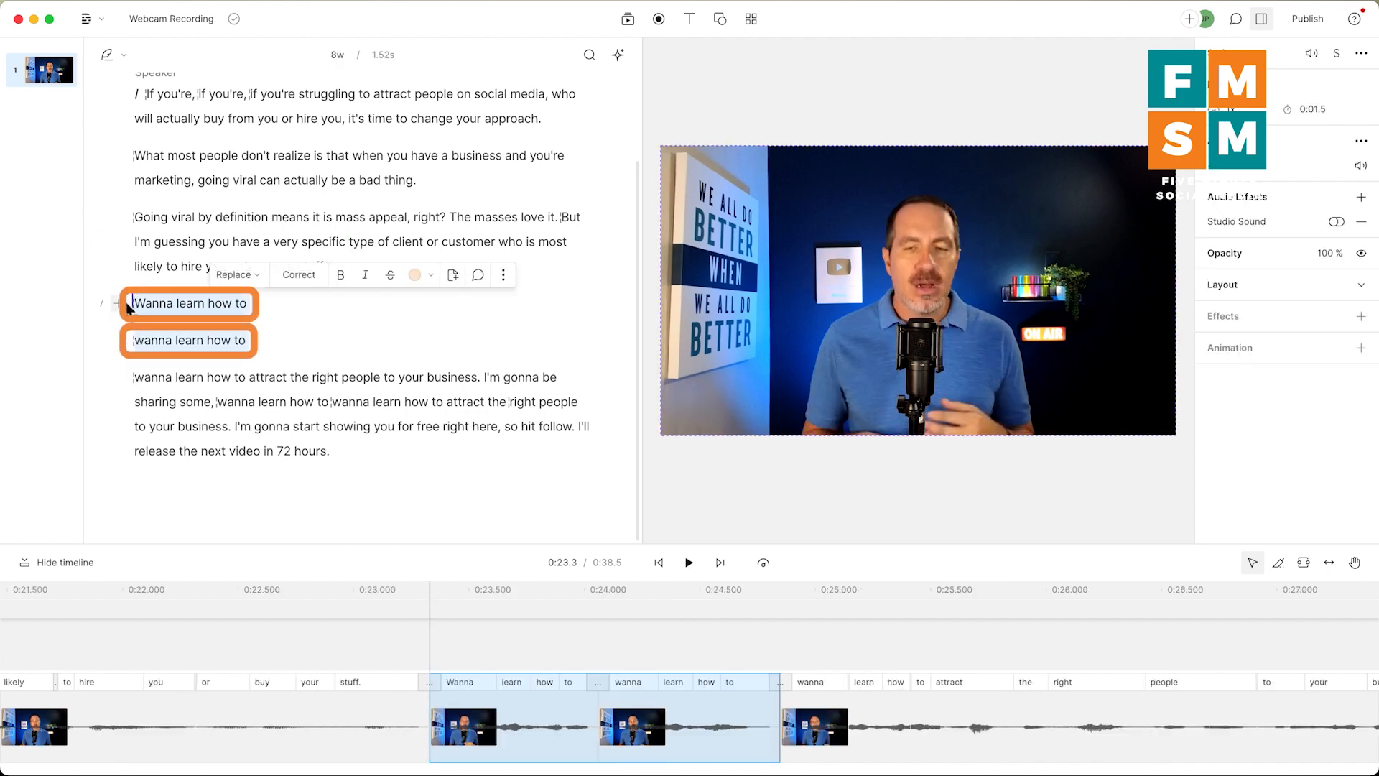
key(BackSpace)
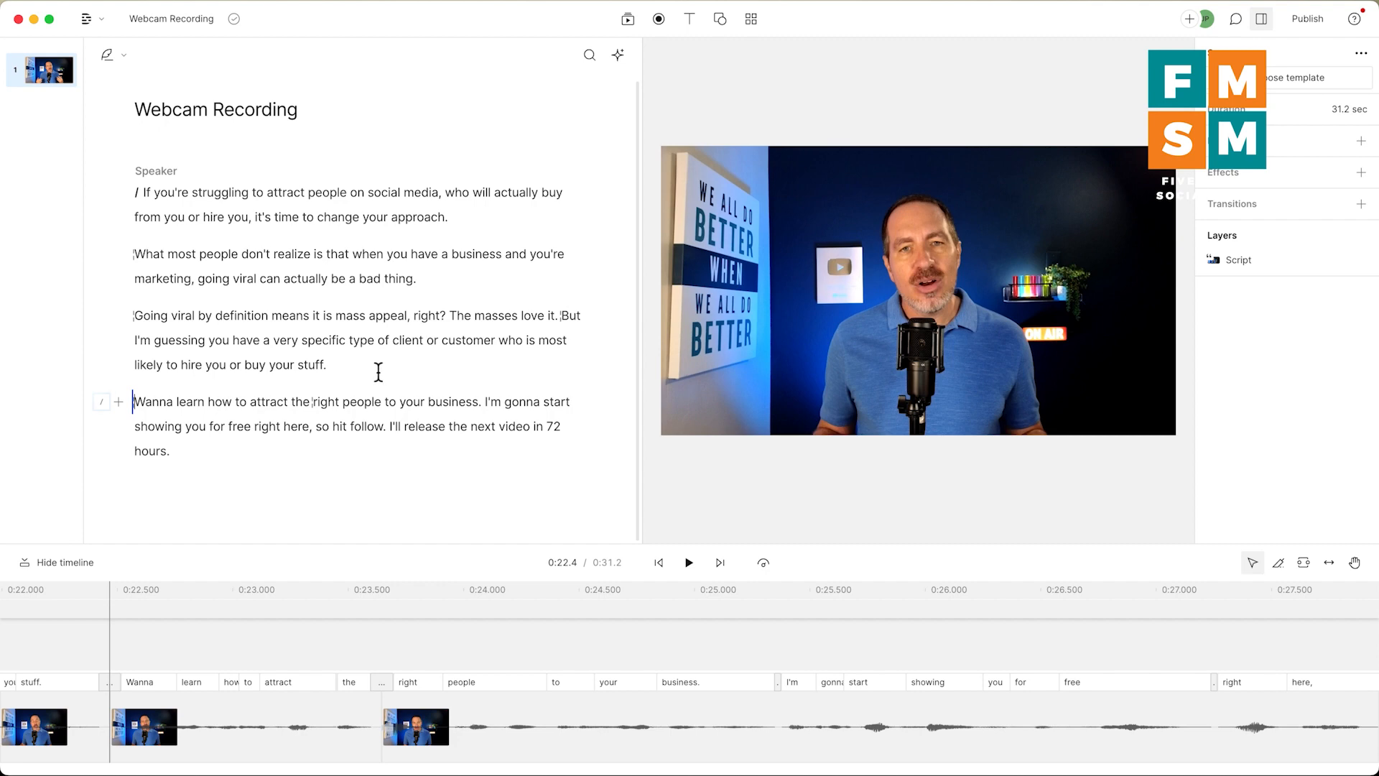
Move the "Going viral by definition" paragraph to the end of the script and remove the blank line it leaves.
drag(354, 367, 139, 320)
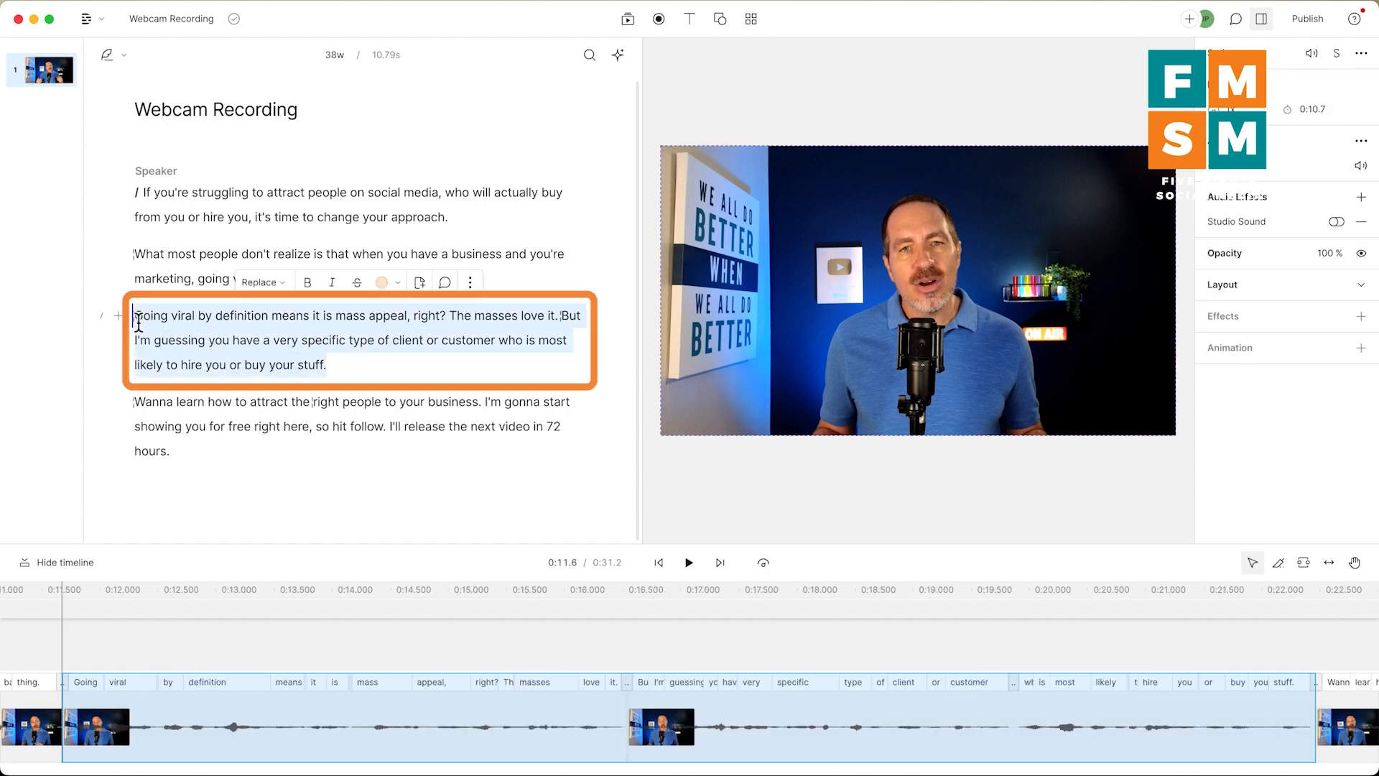
key(BackSpace)
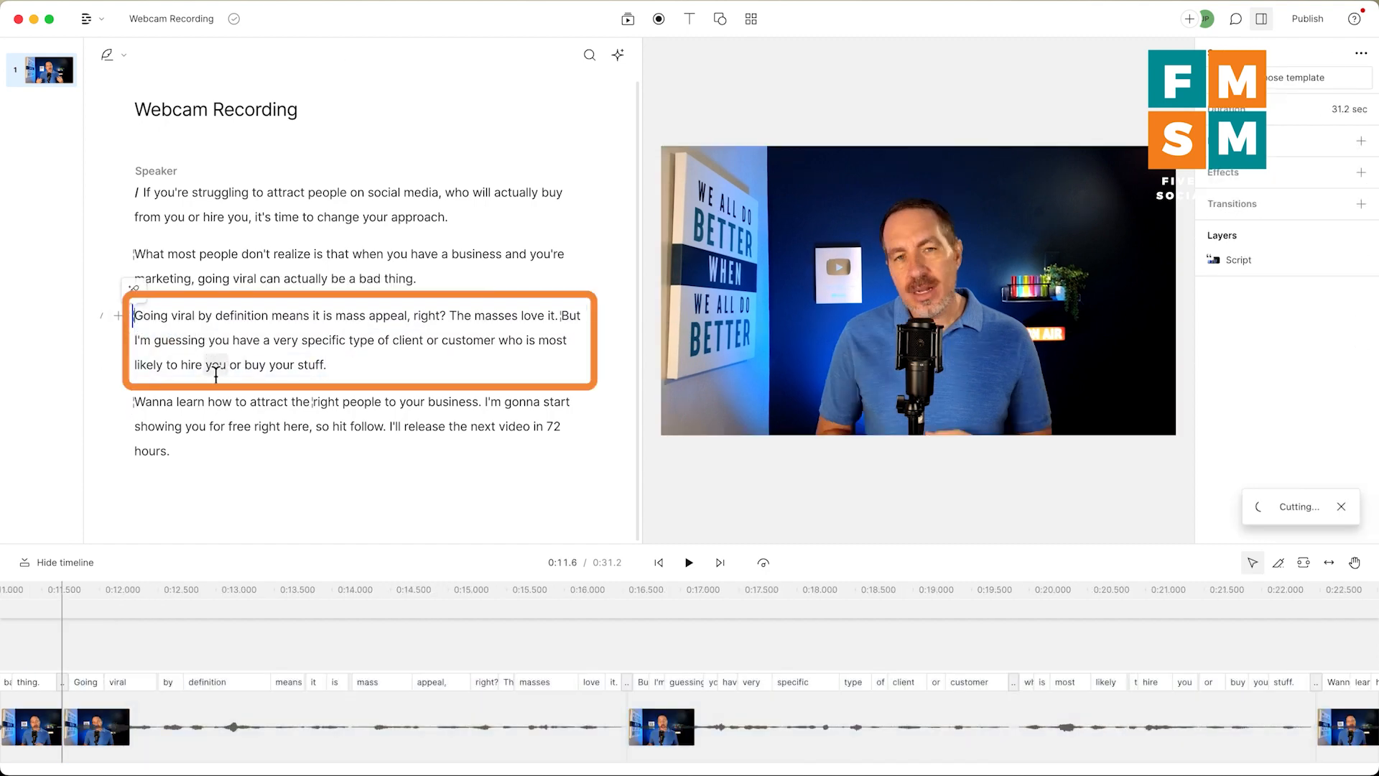
click(200, 407)
key(Return)
key(ctrl+v)
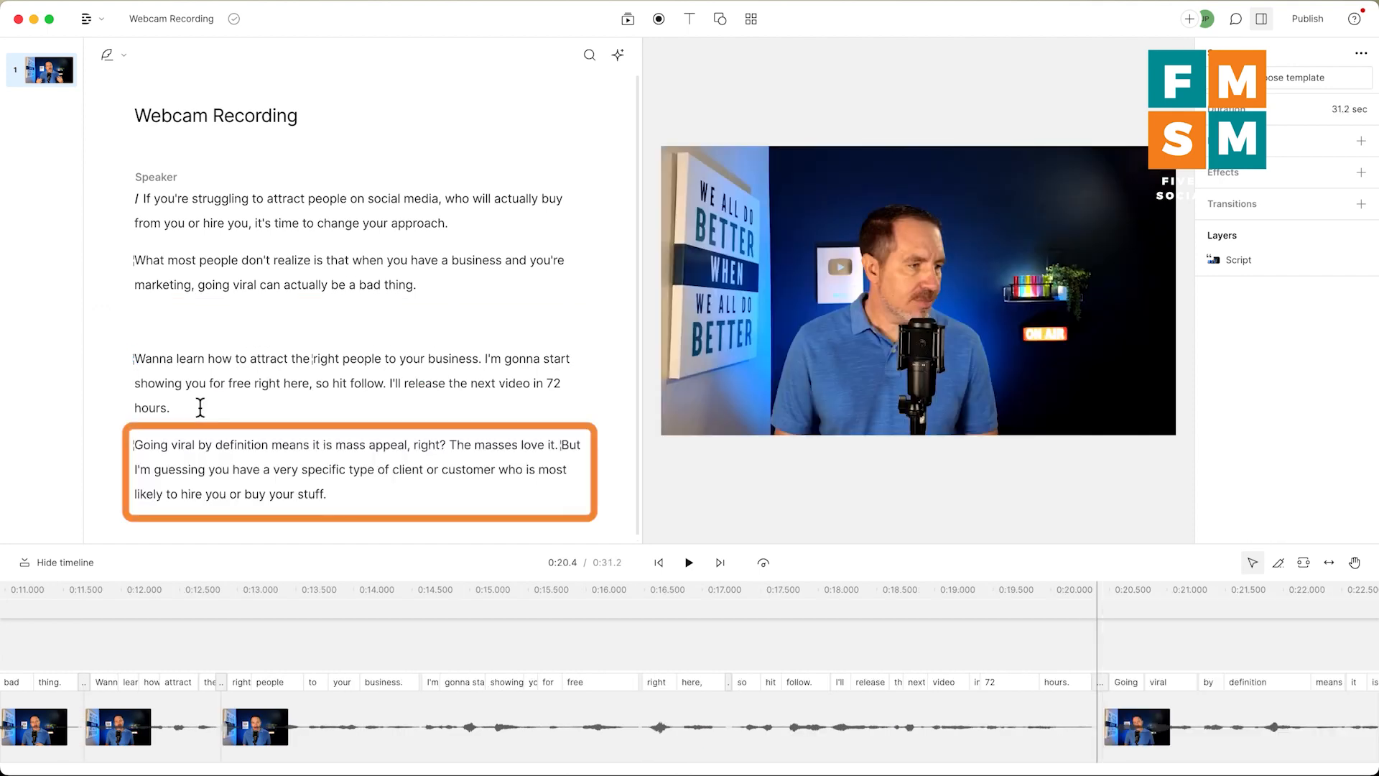
click(192, 322)
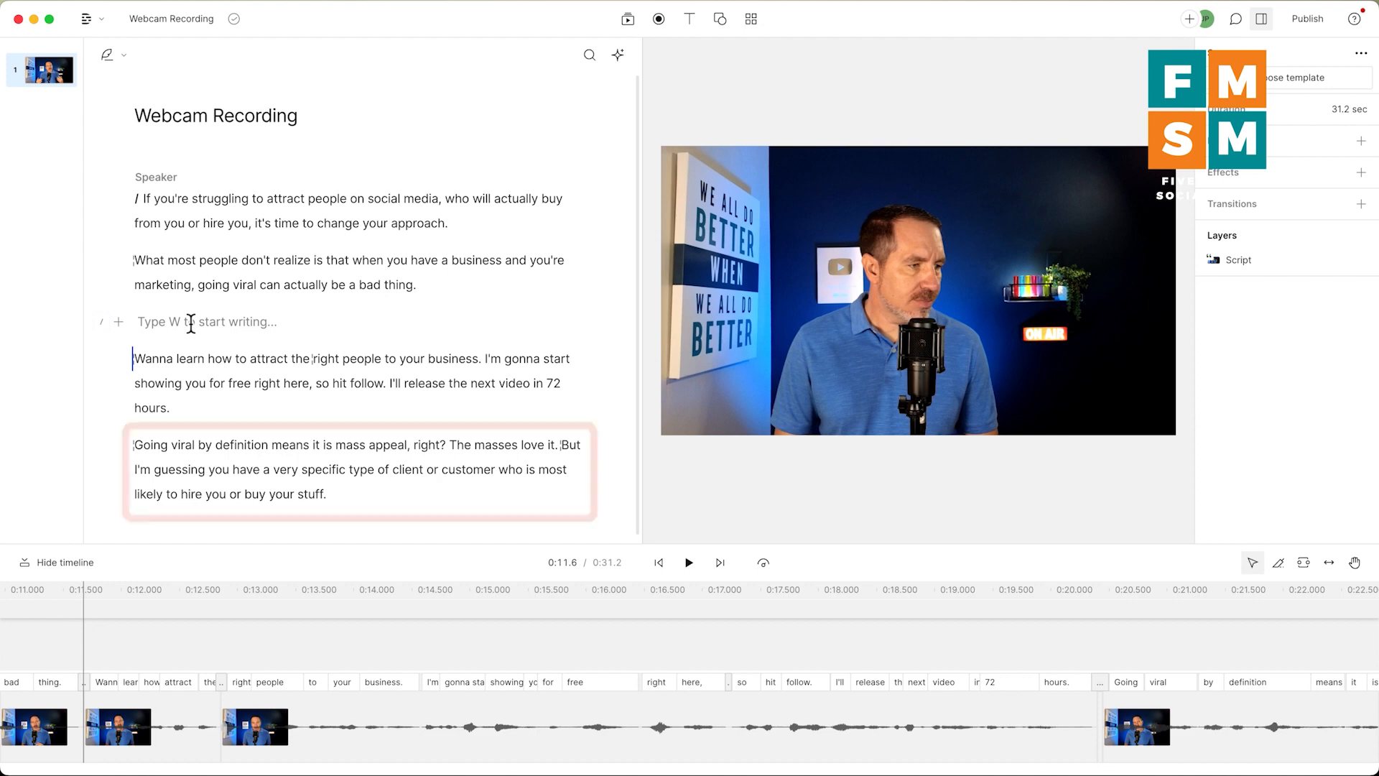
key(BackSpace)
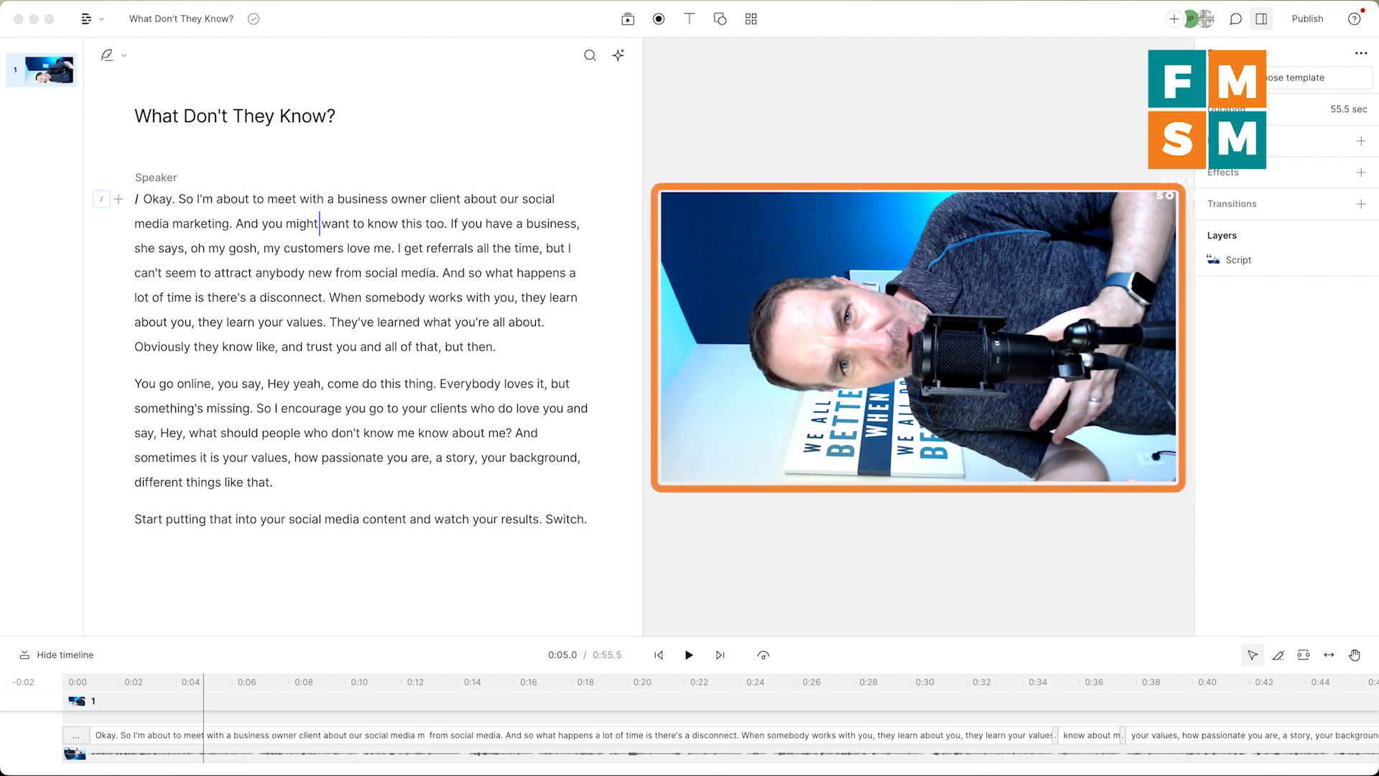
Apply the first Short Form Video Body layout from SFV Template to "What Don't They Know?" and match the template's orientation.
click(755, 29)
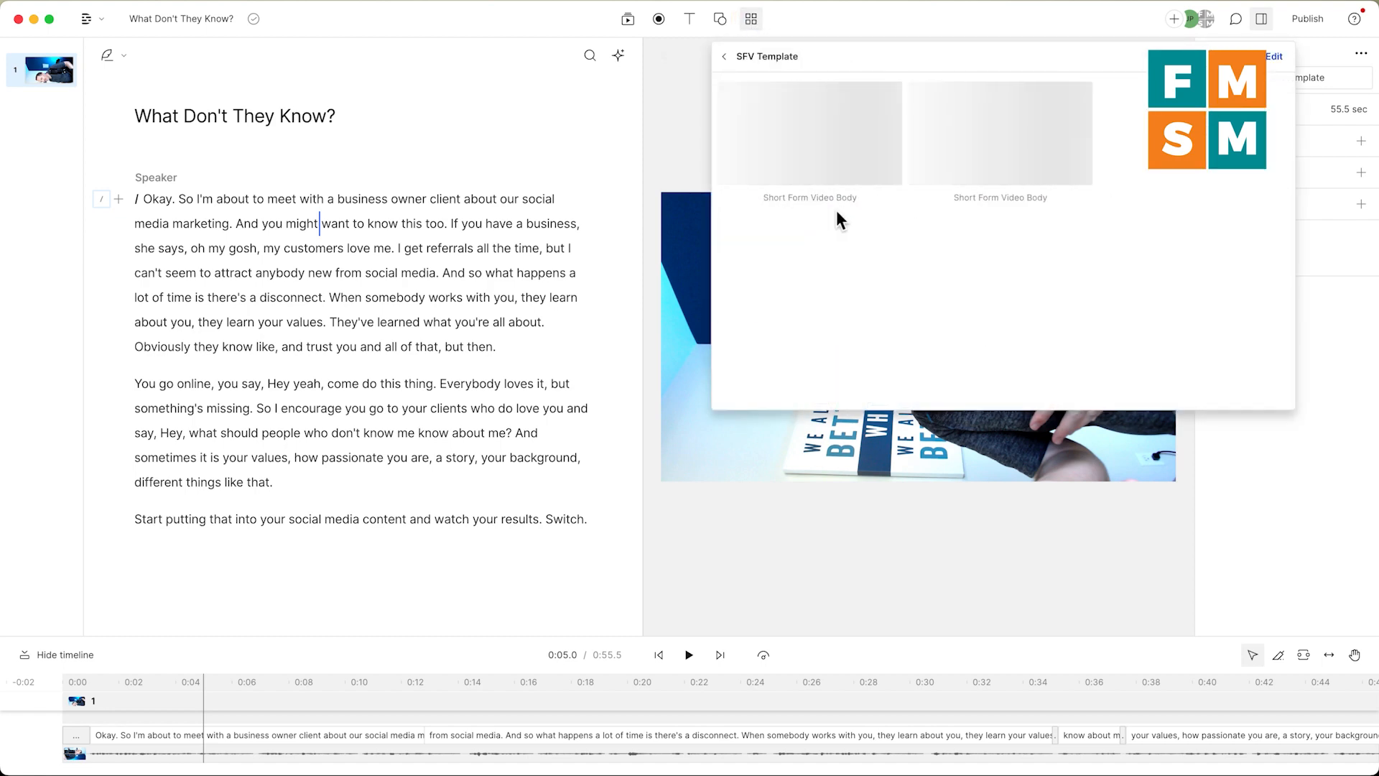
click(808, 133)
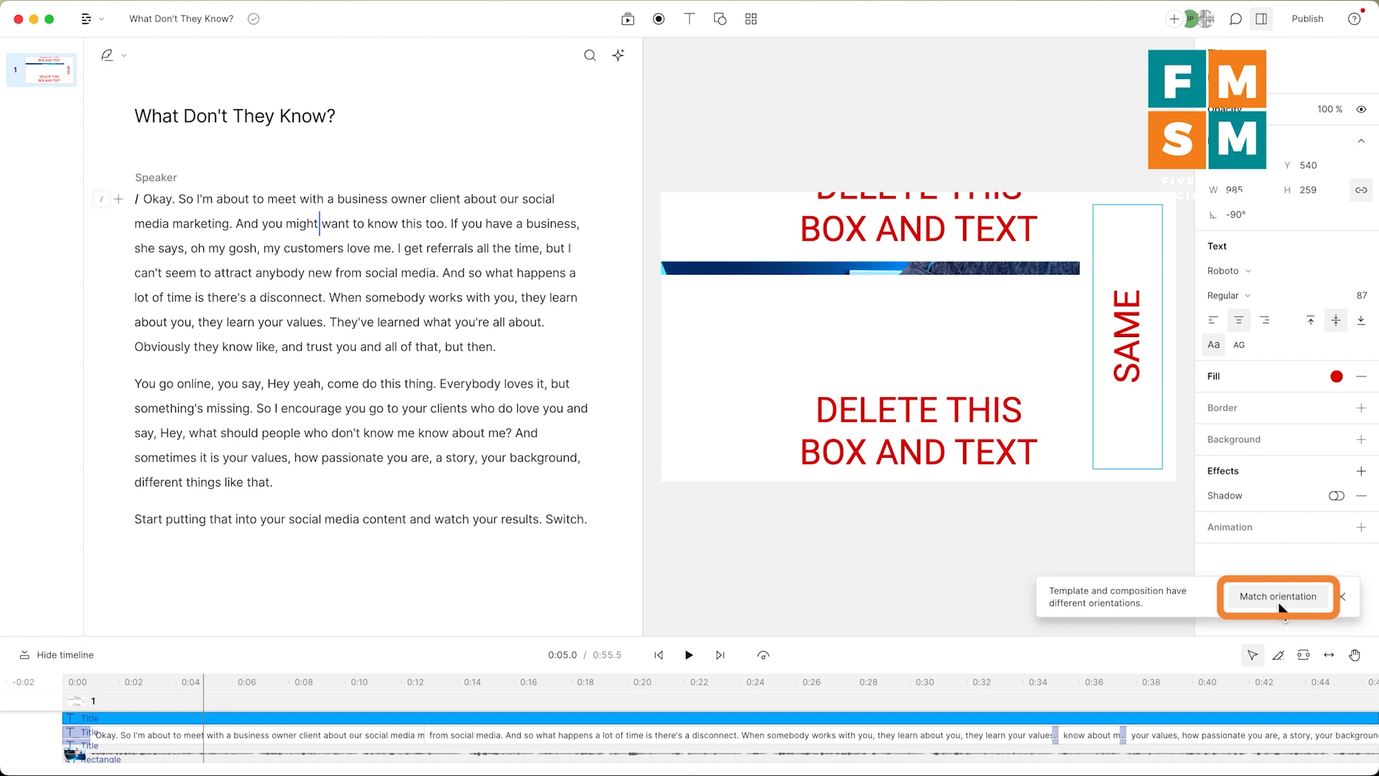
click(1282, 596)
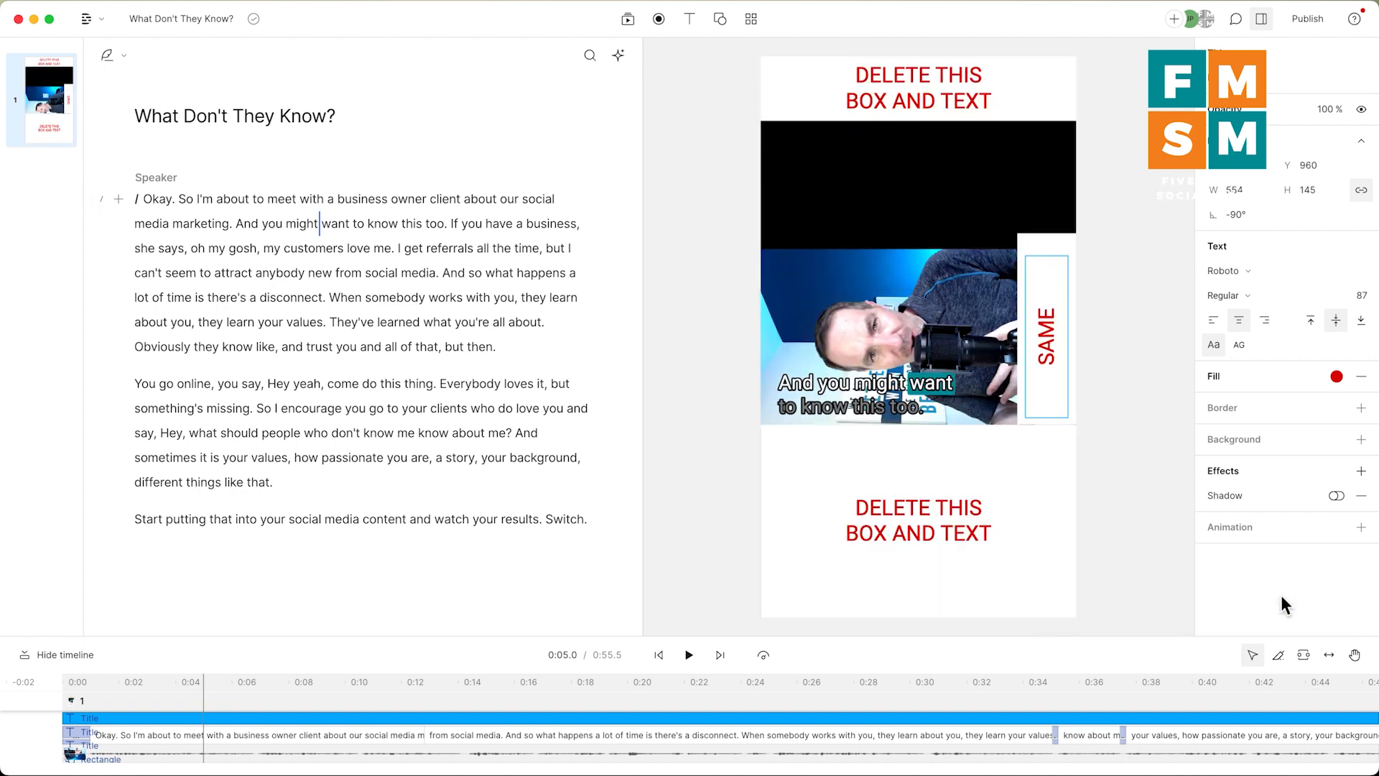
Rotate the video layer upright to 270° and scale it to 1920 × 1080 so it fills the portrait frame.
click(875, 309)
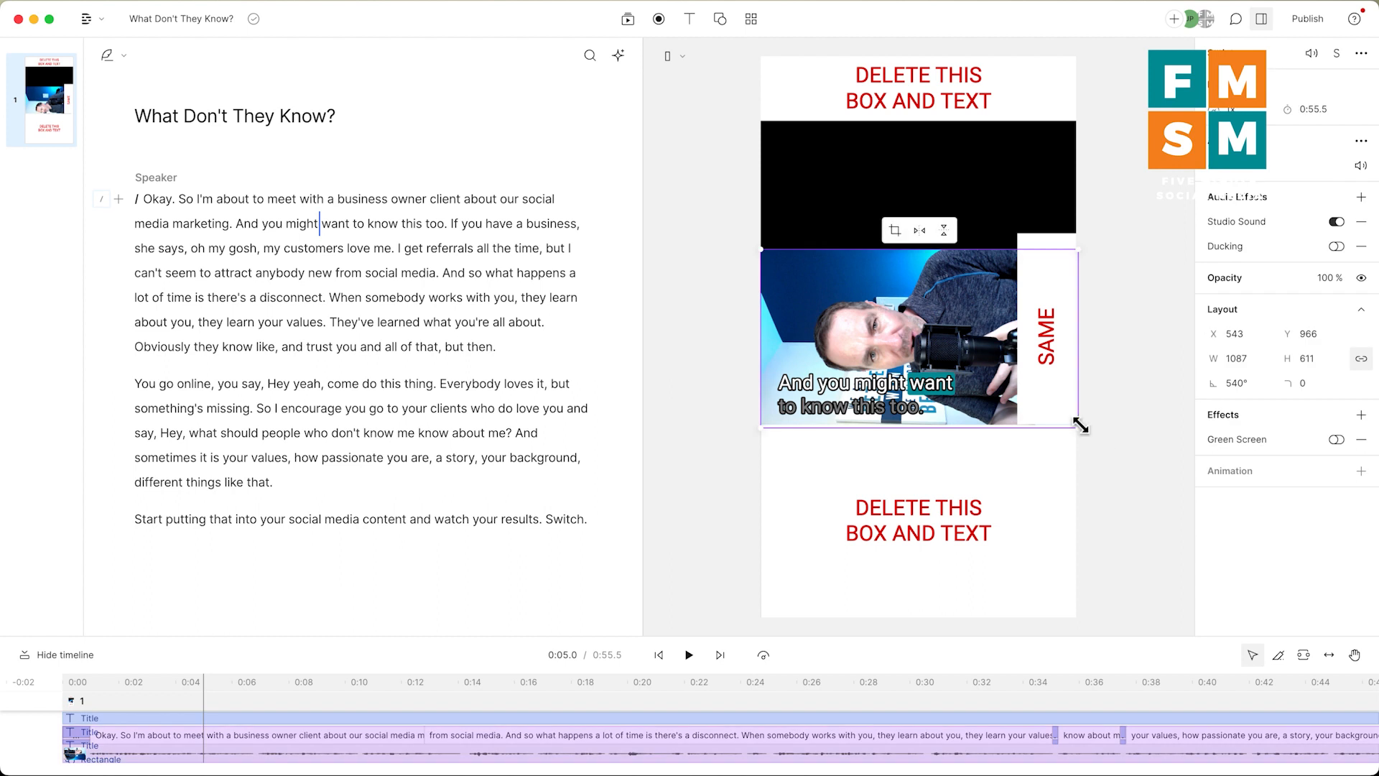
drag(1081, 429, 1151, 584)
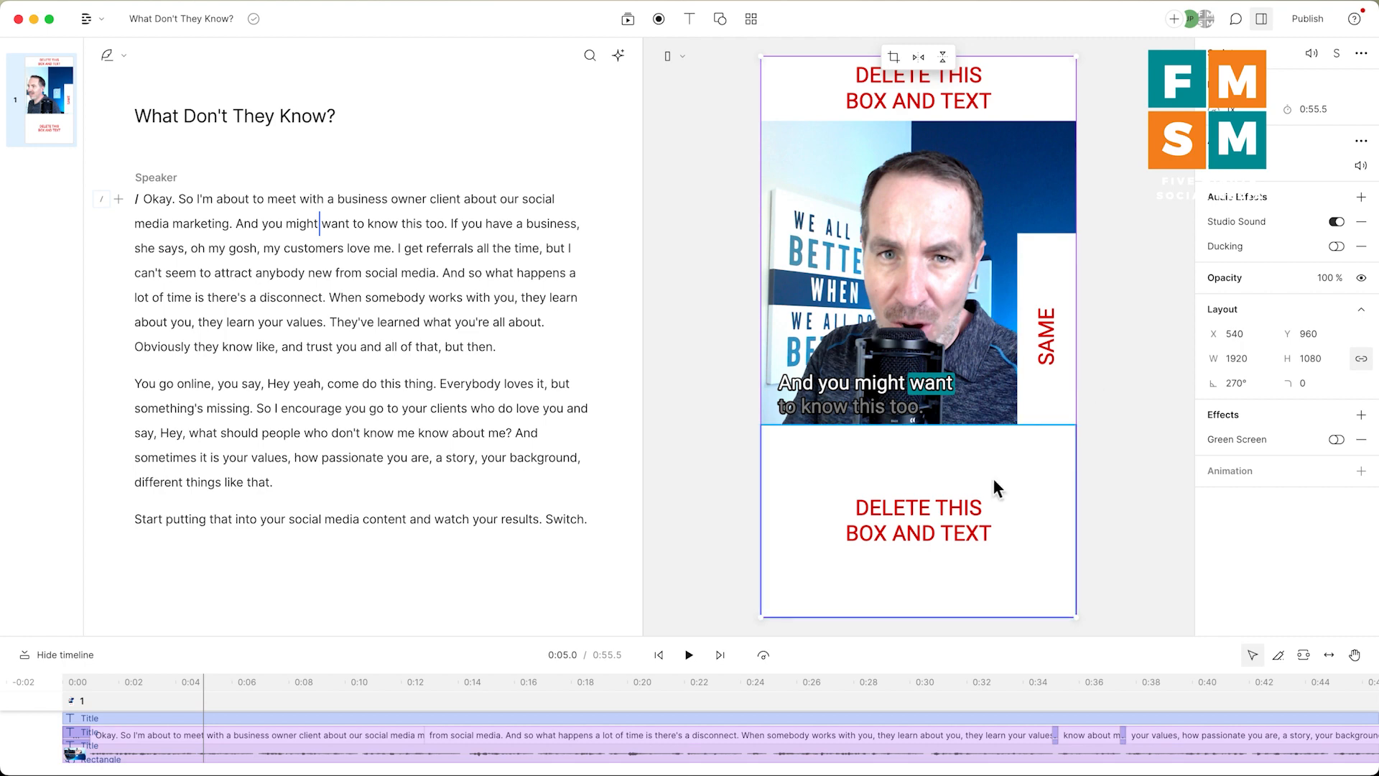
Delete the template's "DELETE THIS BOX AND TEXT" and "SAME" placeholder texts together with their white boxes.
click(967, 510)
key(Delete)
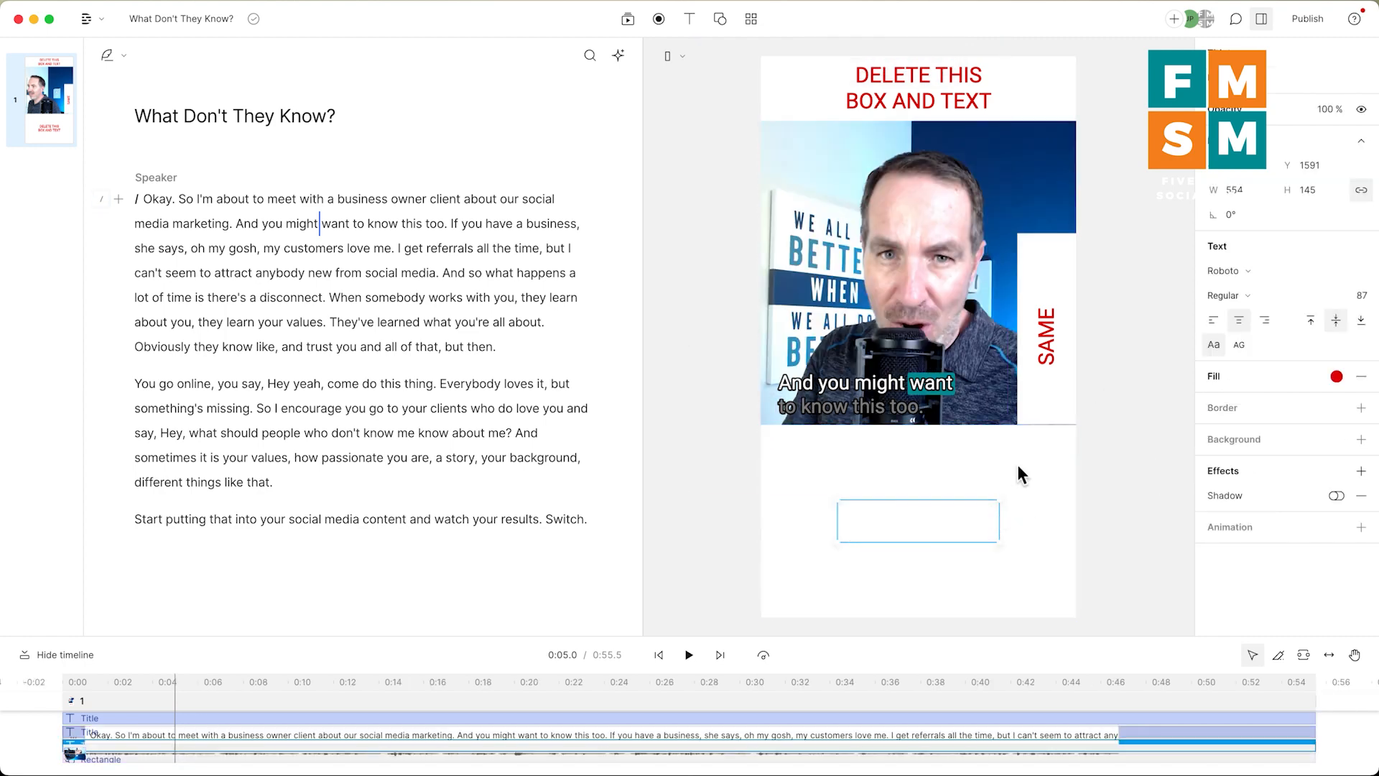
click(1017, 464)
key(Delete)
click(1057, 328)
key(Delete)
click(1047, 275)
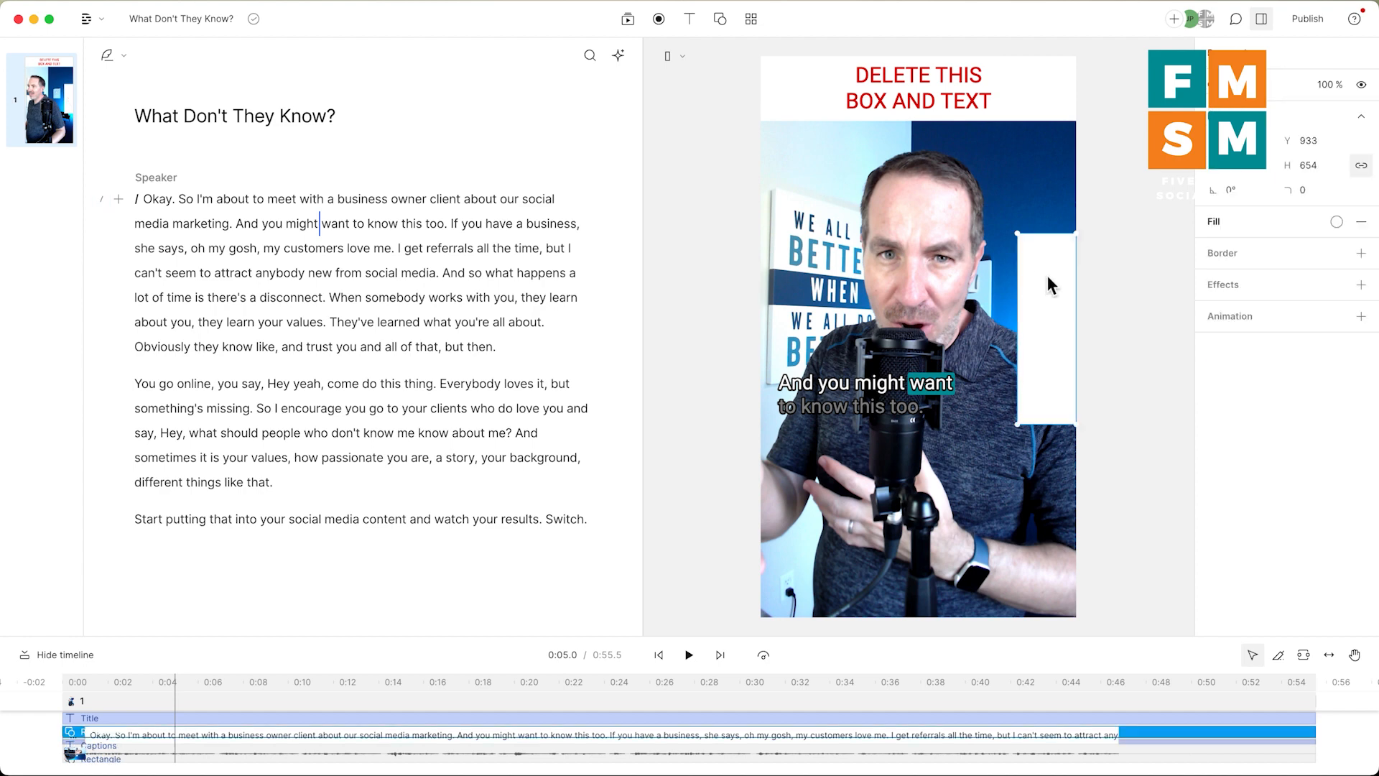
key(Delete)
click(917, 86)
key(Delete)
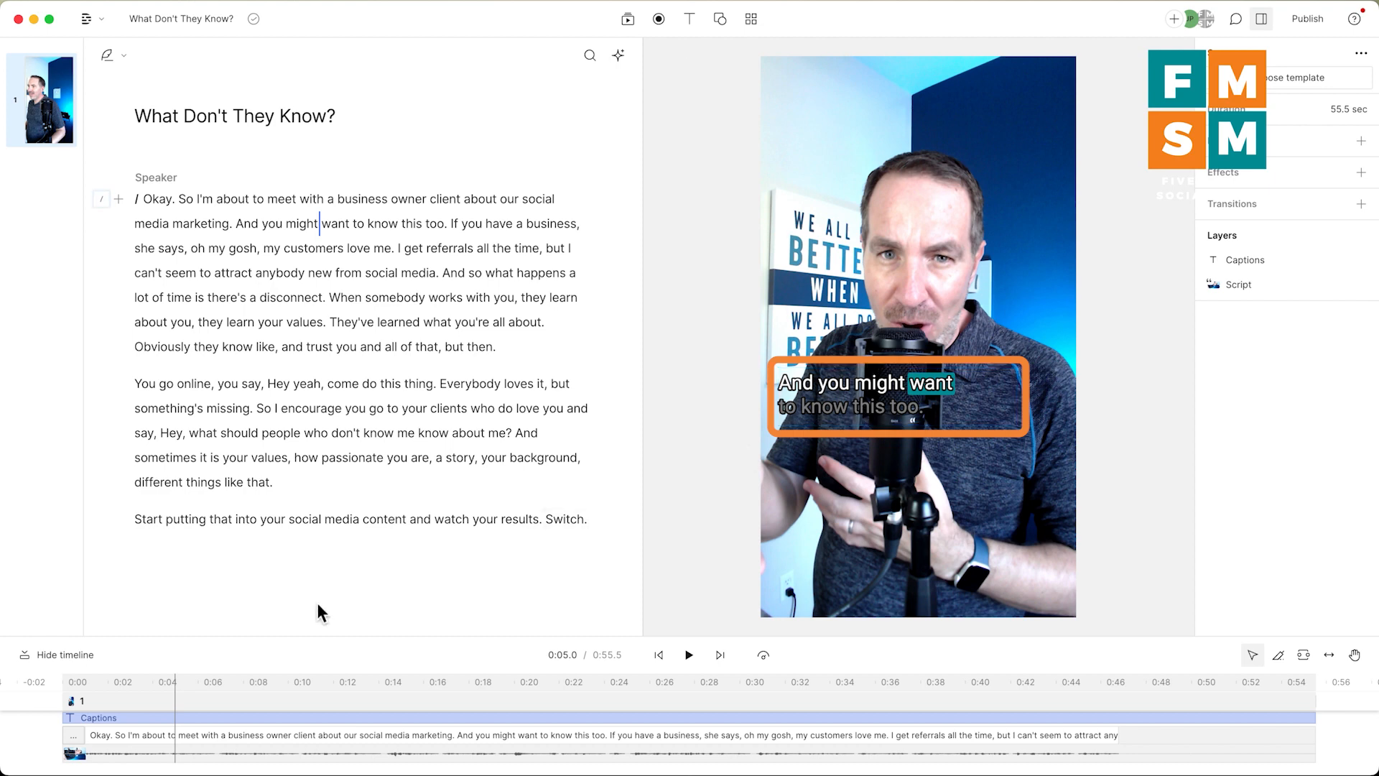
Preview the captioned video and split the script before and after "If you have a business," to isolate it as a scene.
click(689, 655)
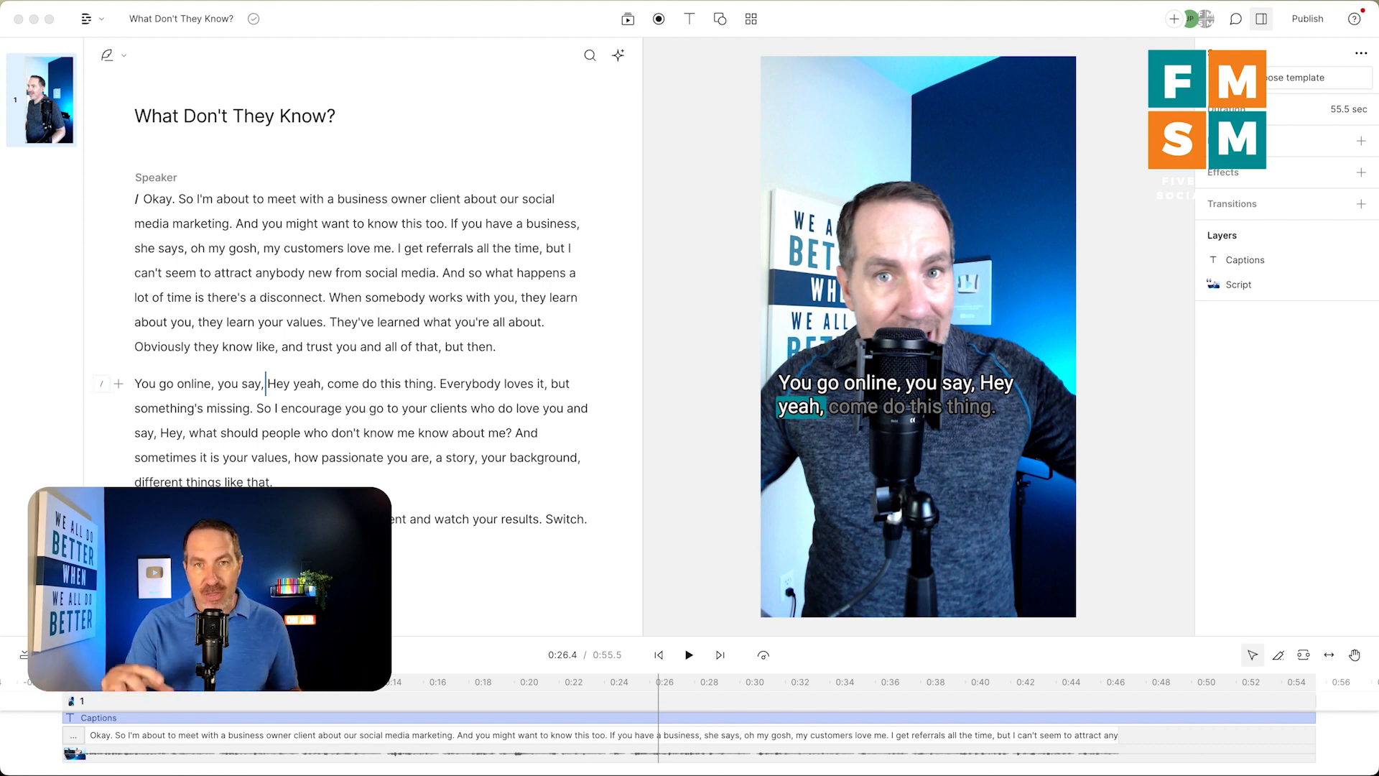
click(449, 224)
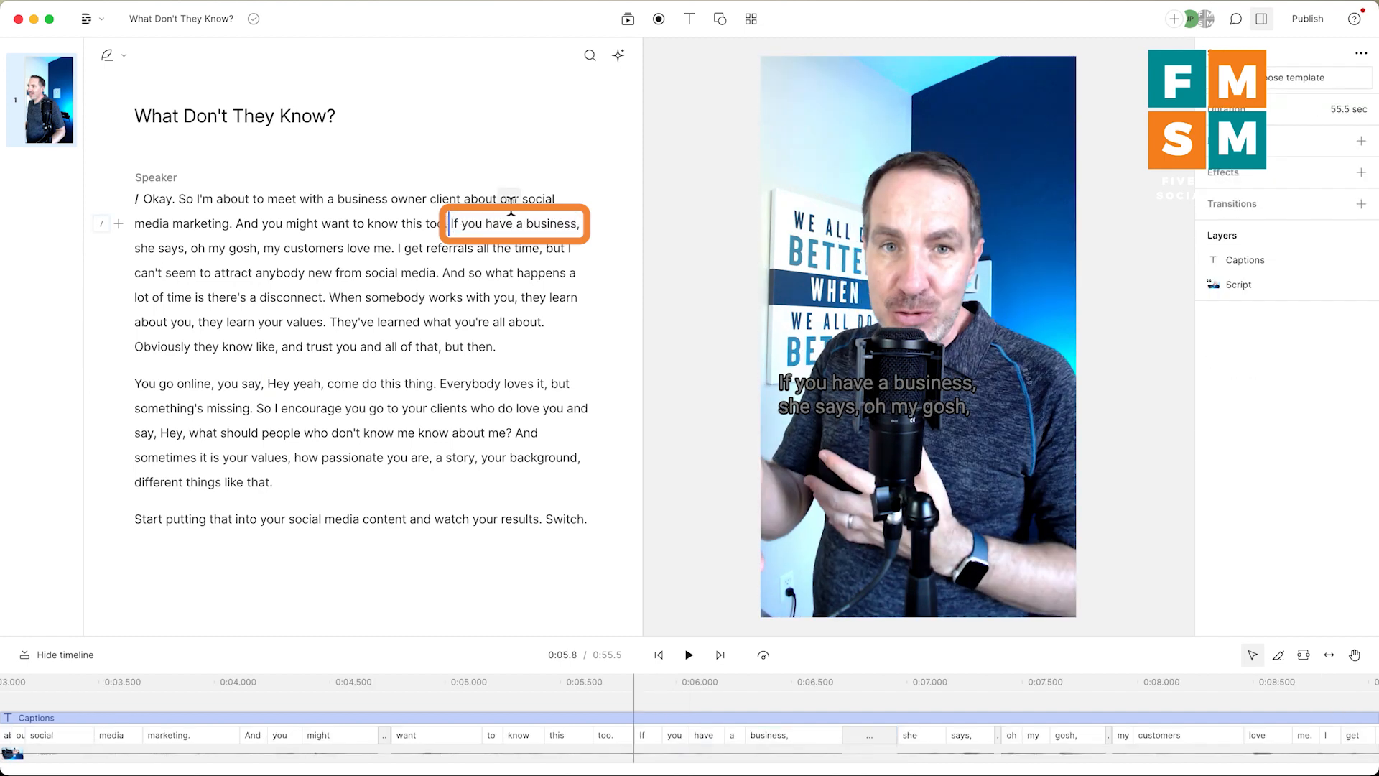
text(/)
click(615, 224)
text(/)
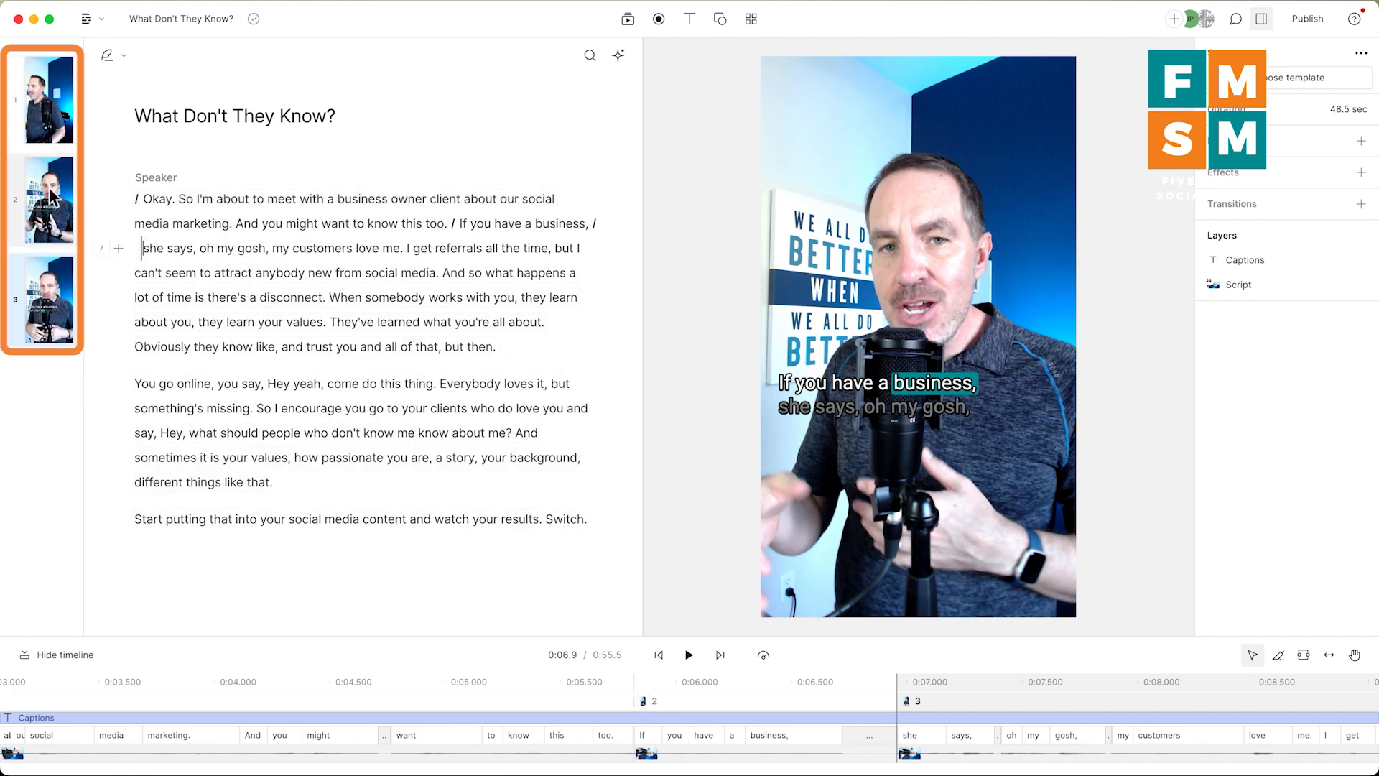
Search the stock videos for "business" and add the overhead clip of people working at an office table to scene 2.
click(628, 21)
click(679, 57)
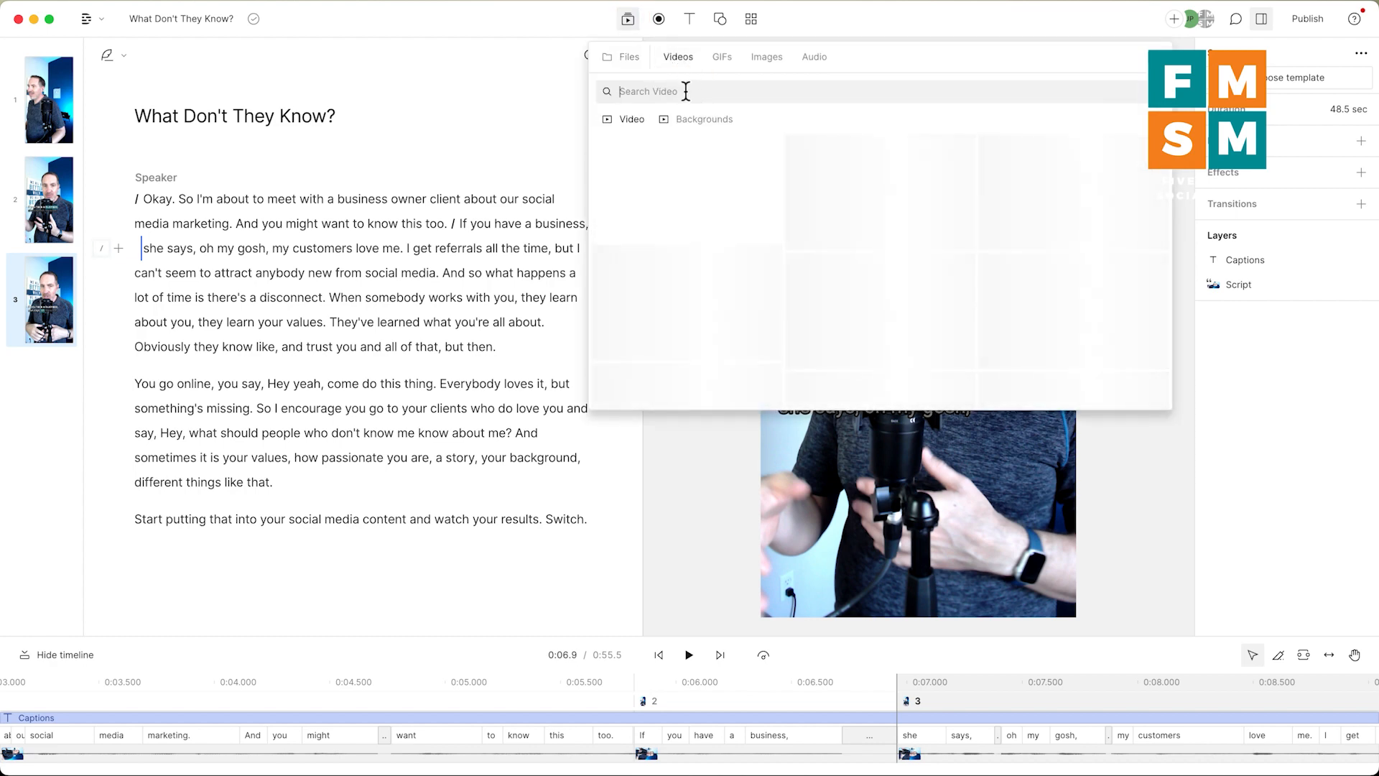
text(business)
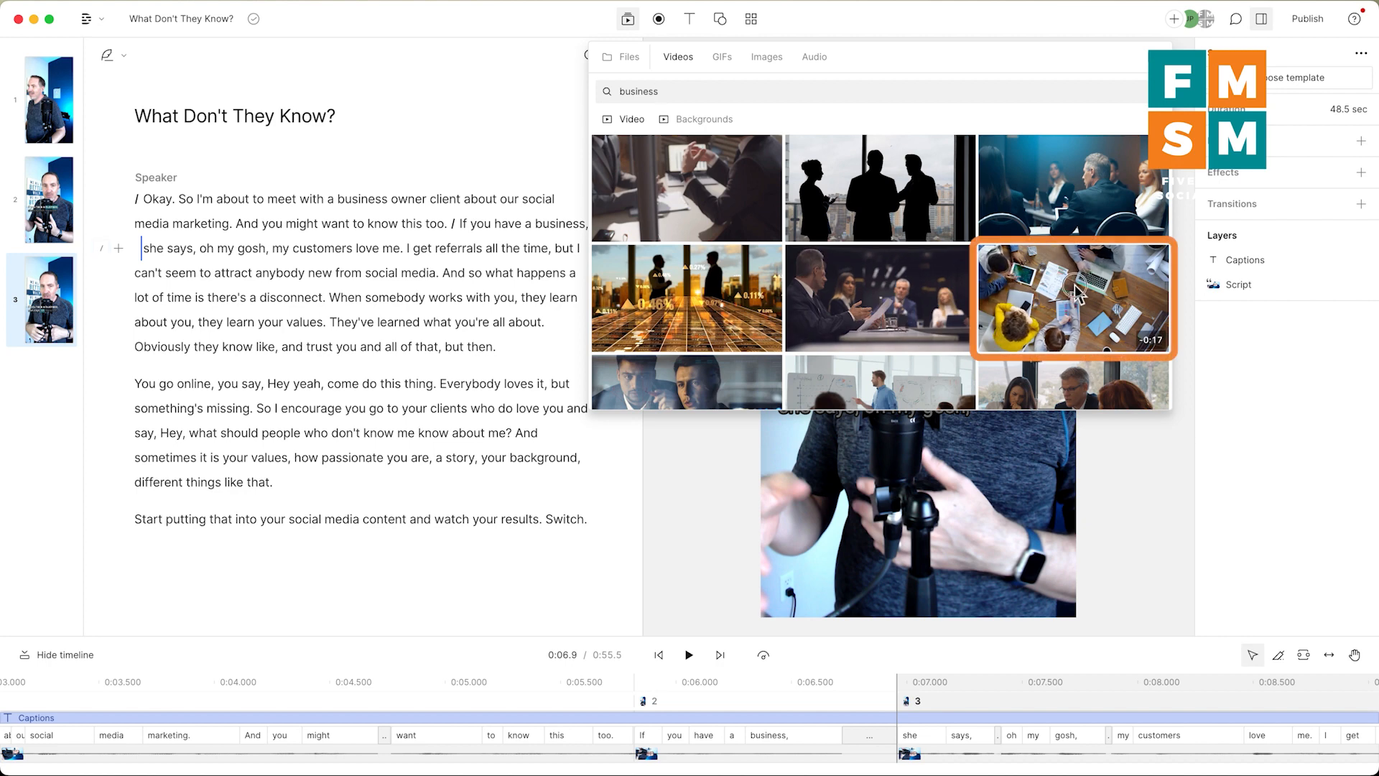
drag(1075, 291, 58, 208)
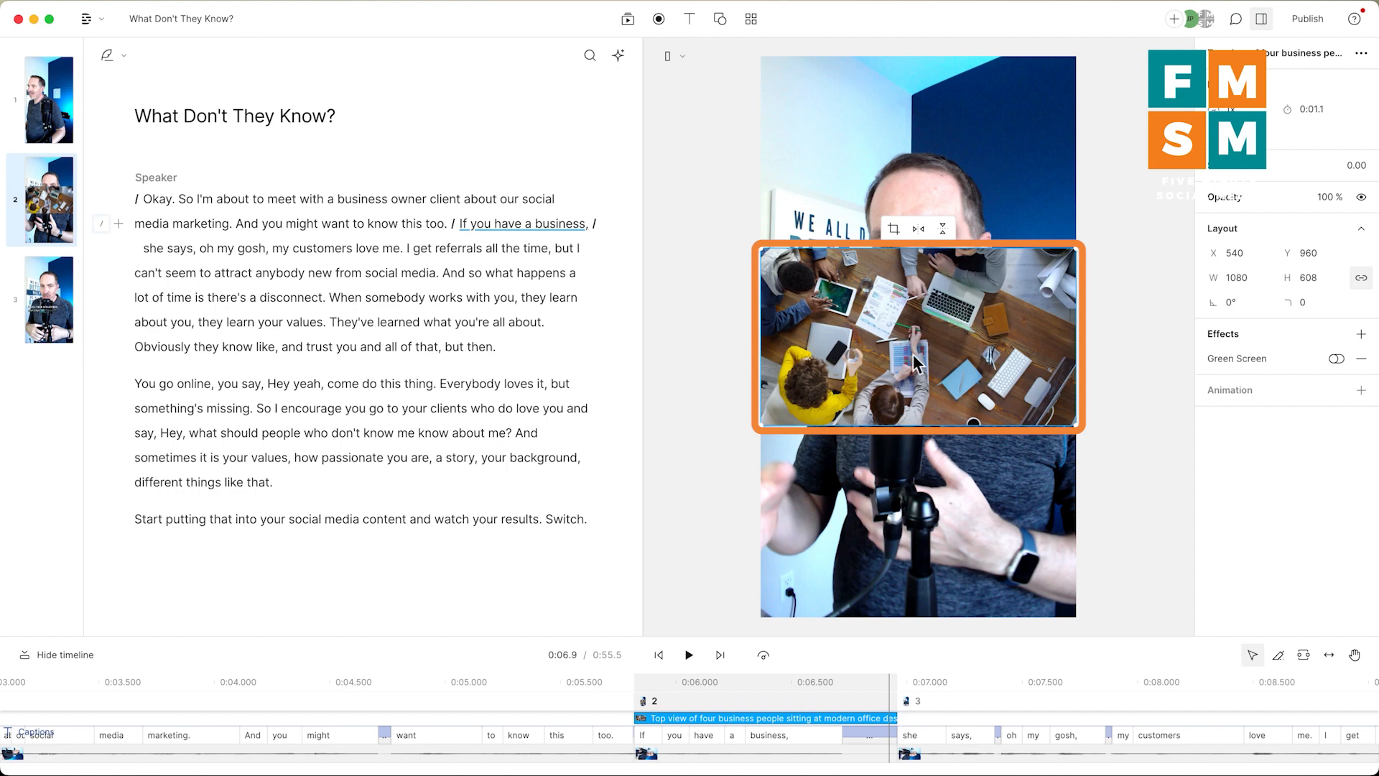
Rotate the overhead office clip to -90° and scale it to fill the portrait frame, then play back that part.
drag(763, 253, 812, 235)
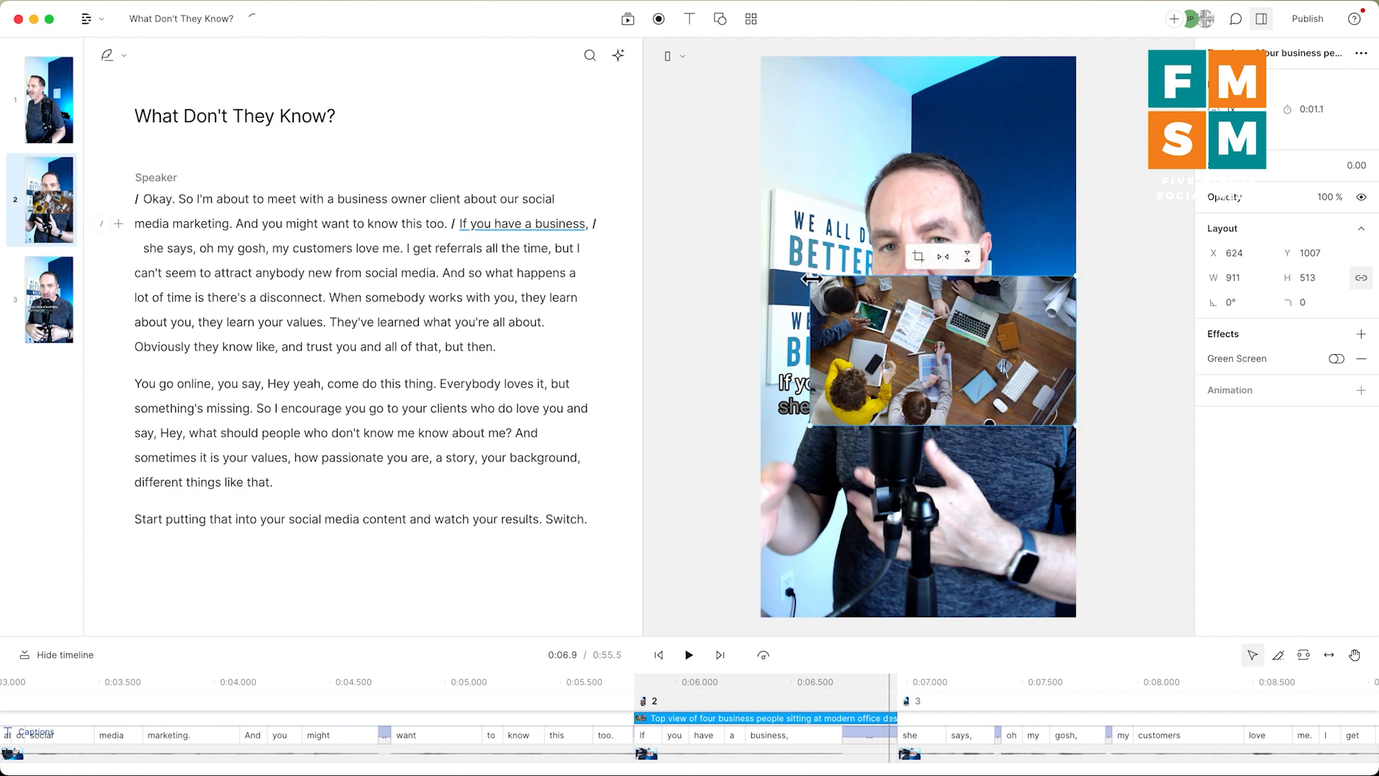
drag(805, 437, 987, 446)
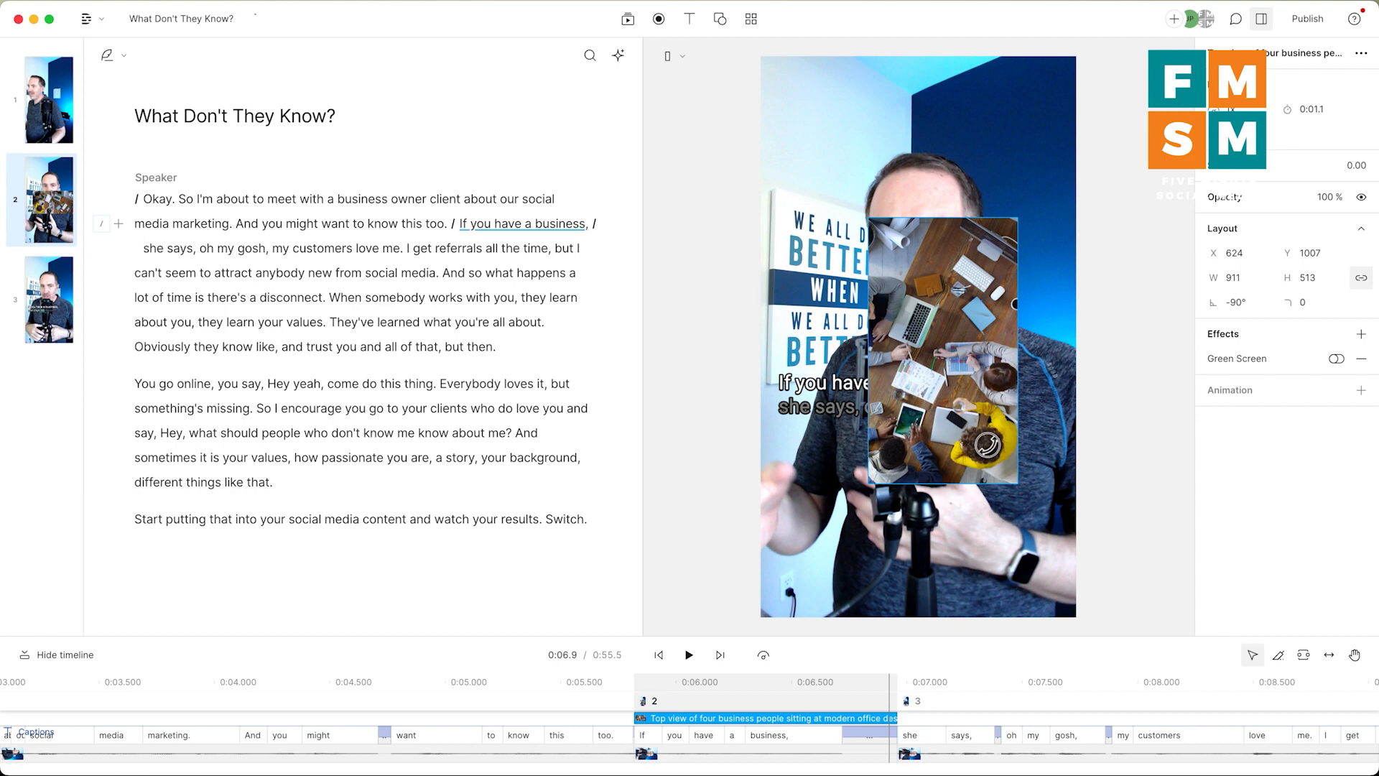
drag(954, 379, 844, 216)
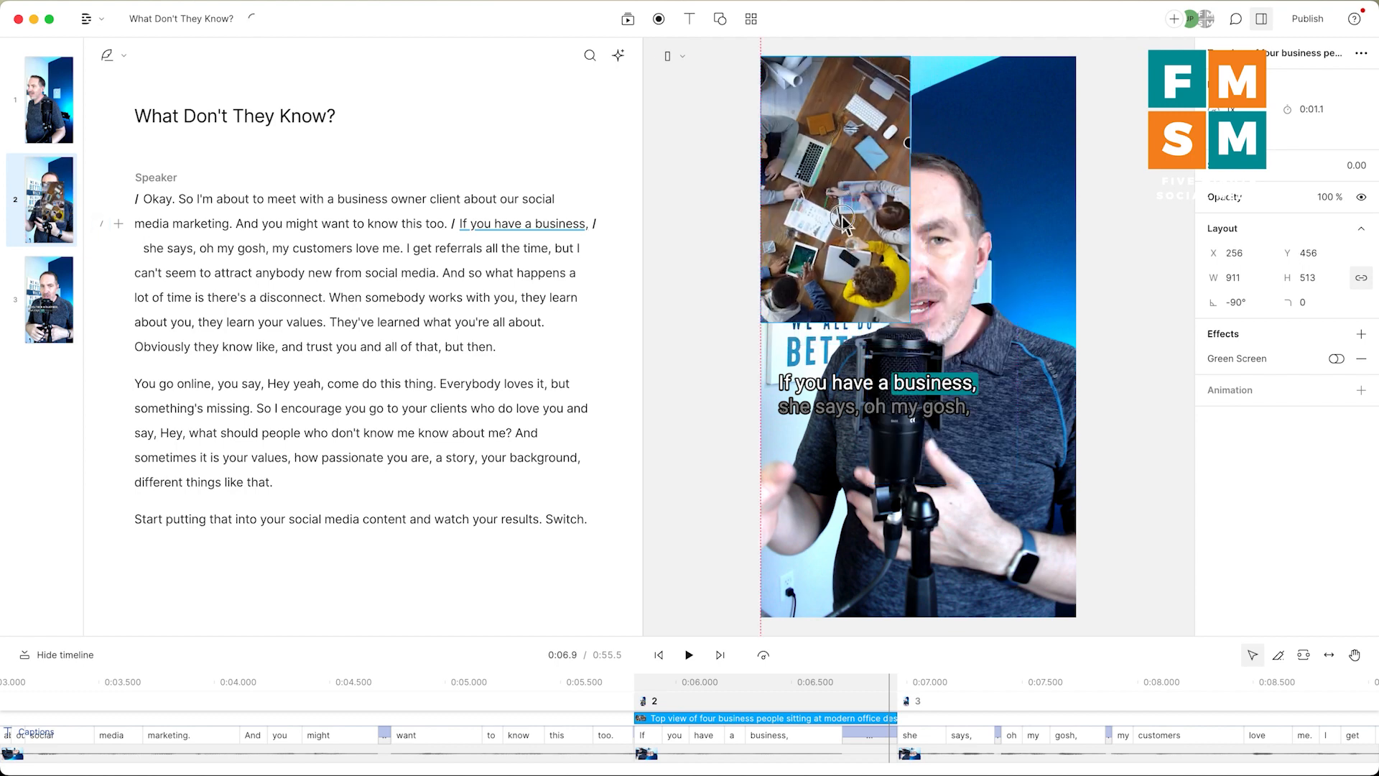
drag(912, 320, 1076, 623)
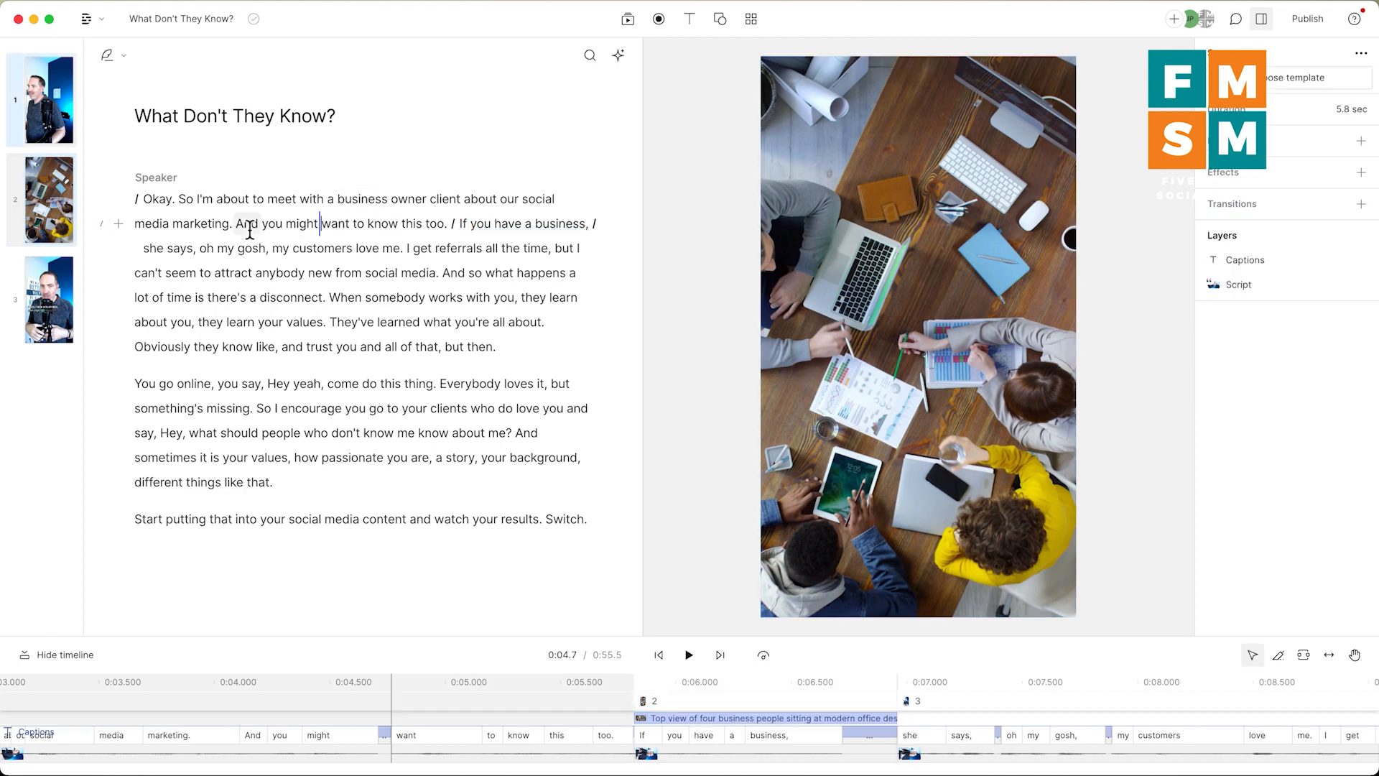
click(319, 224)
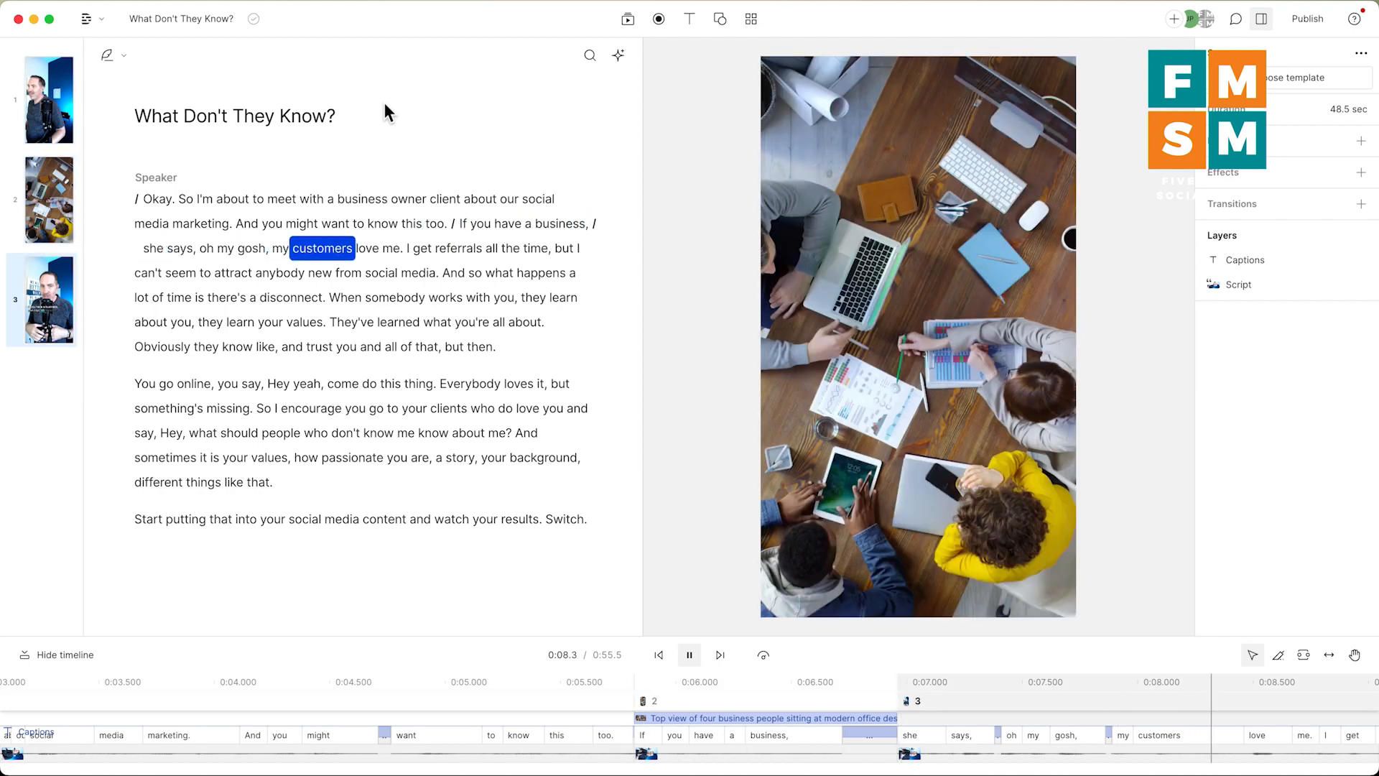
key(space)
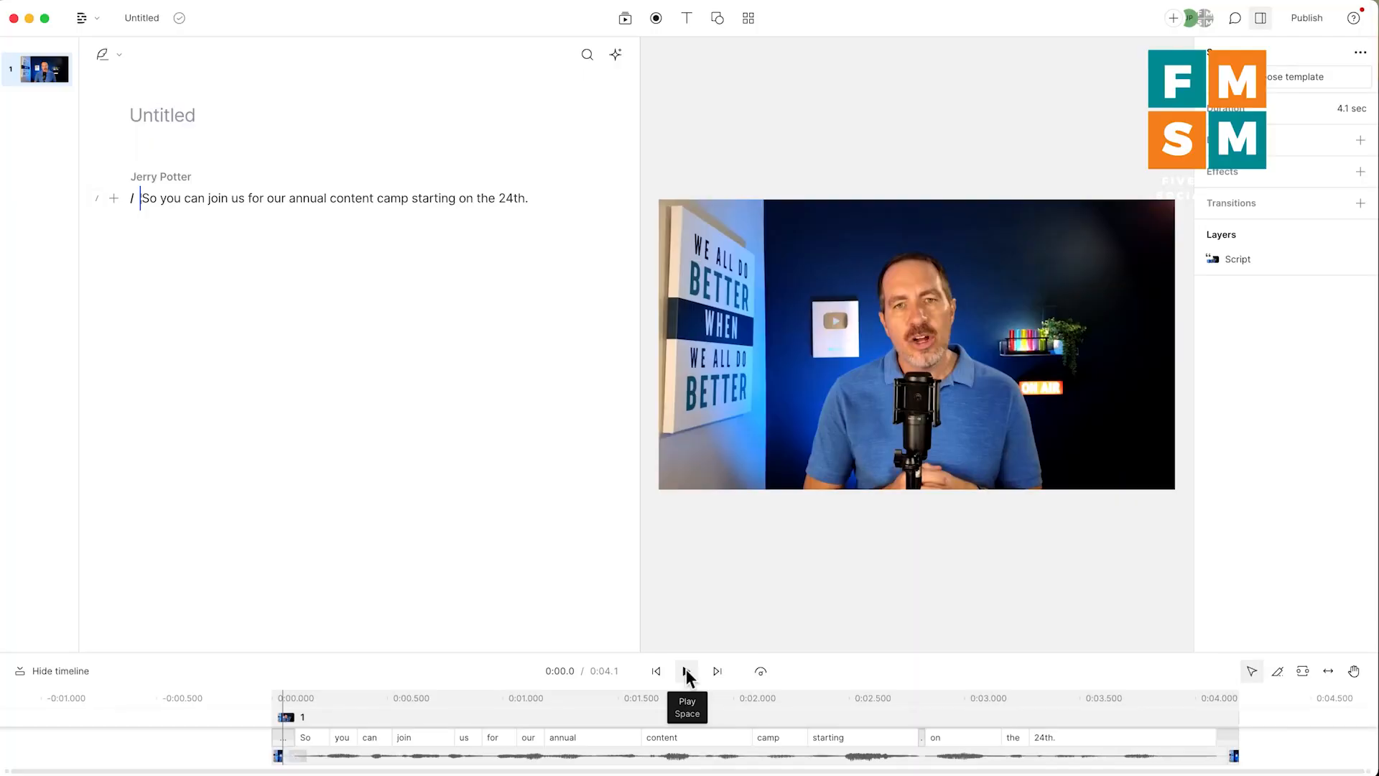
Play the content camp sentence, overdub "on the 24th" with "on the 21st", and play the corrected sentence.
click(687, 671)
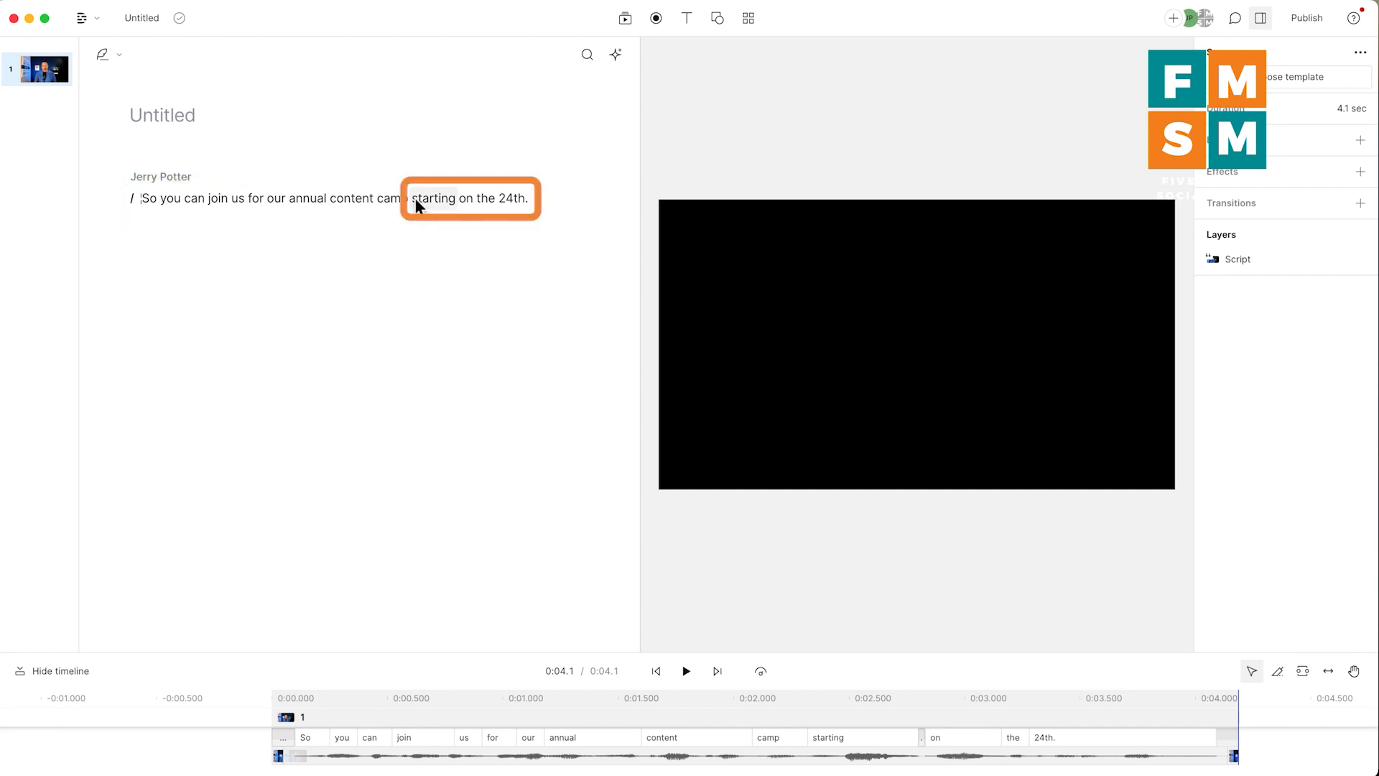
drag(414, 199, 522, 200)
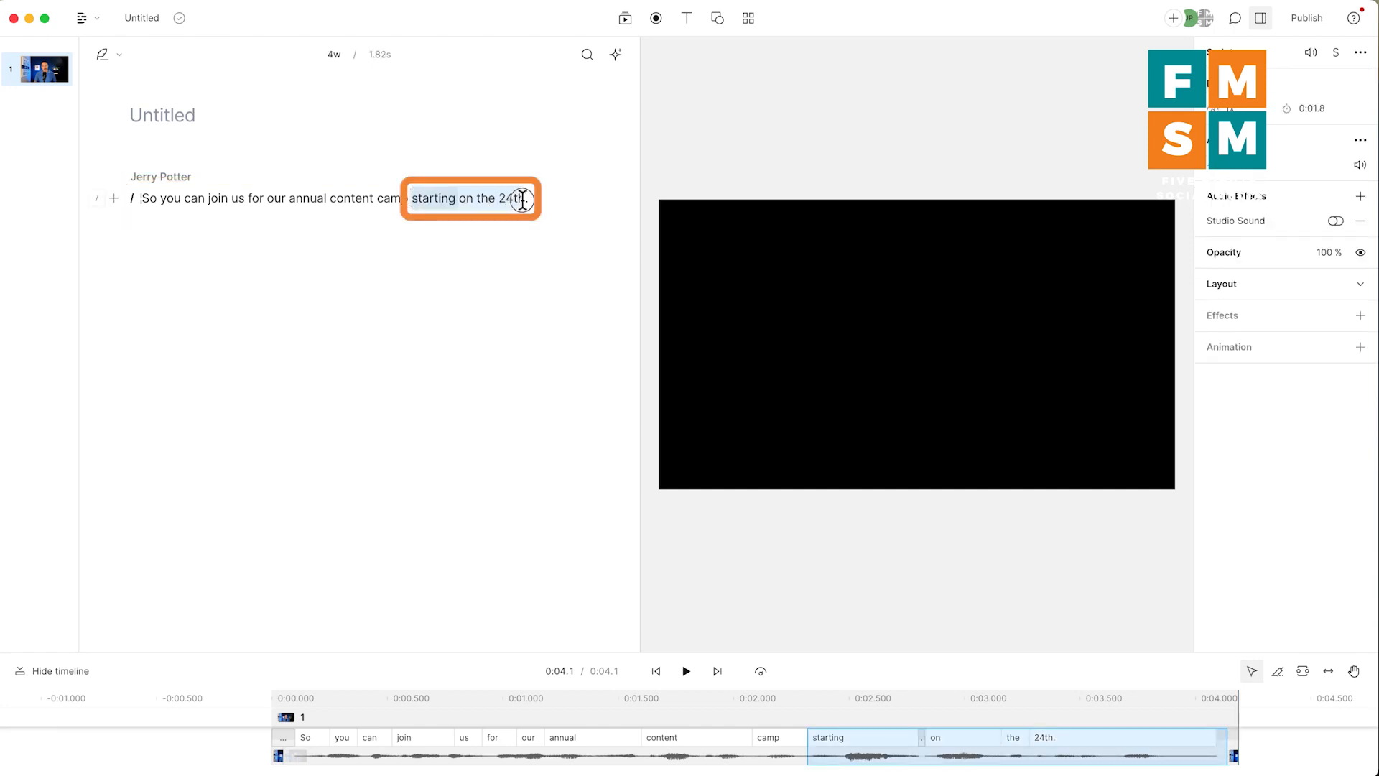
click(497, 199)
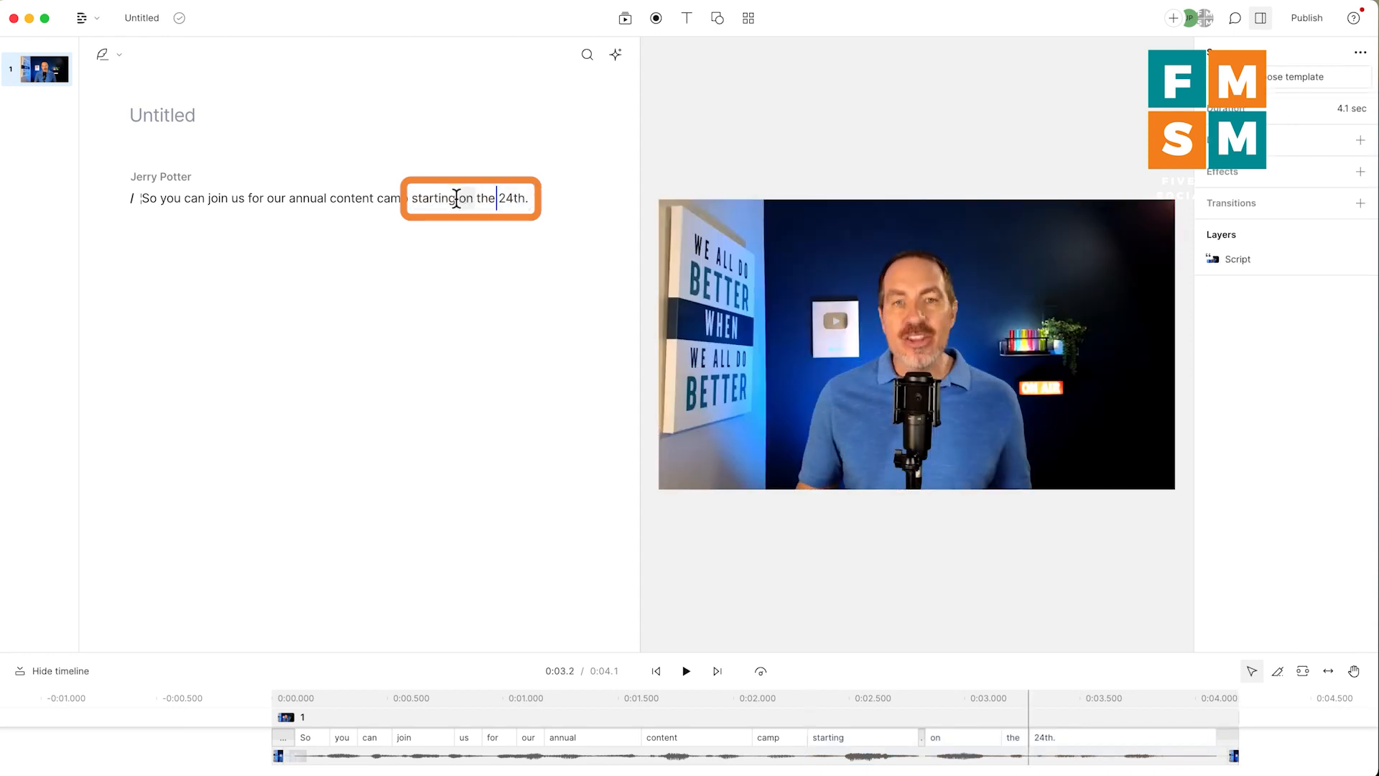
drag(457, 199, 552, 189)
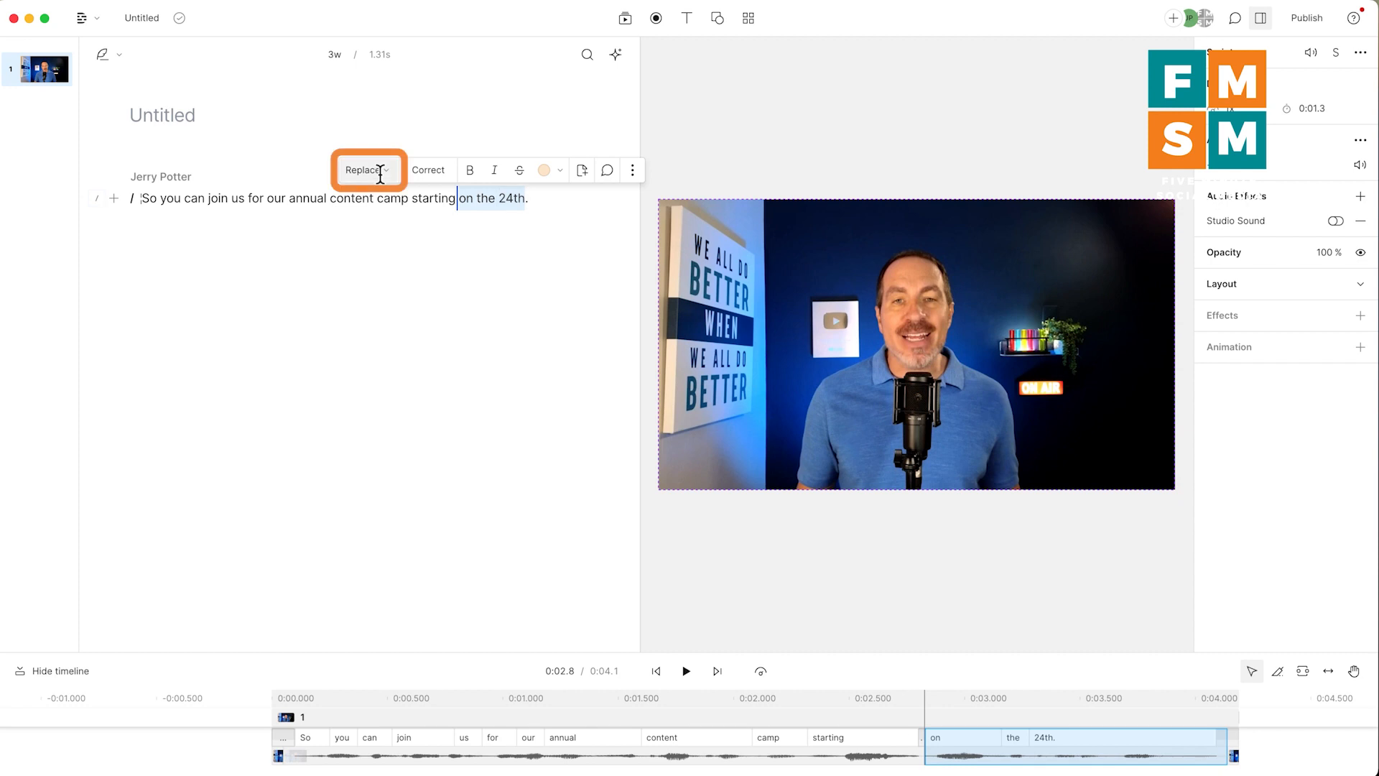
click(378, 171)
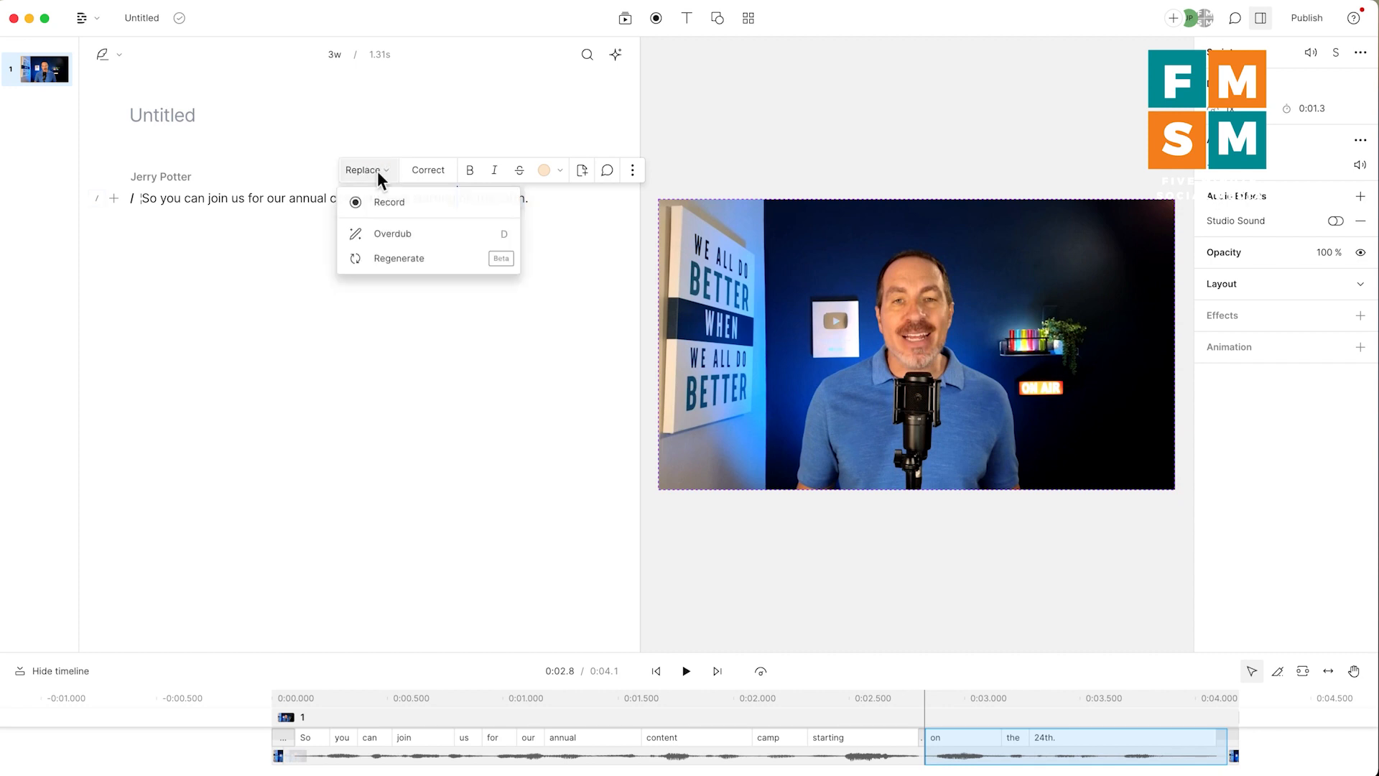
click(402, 233)
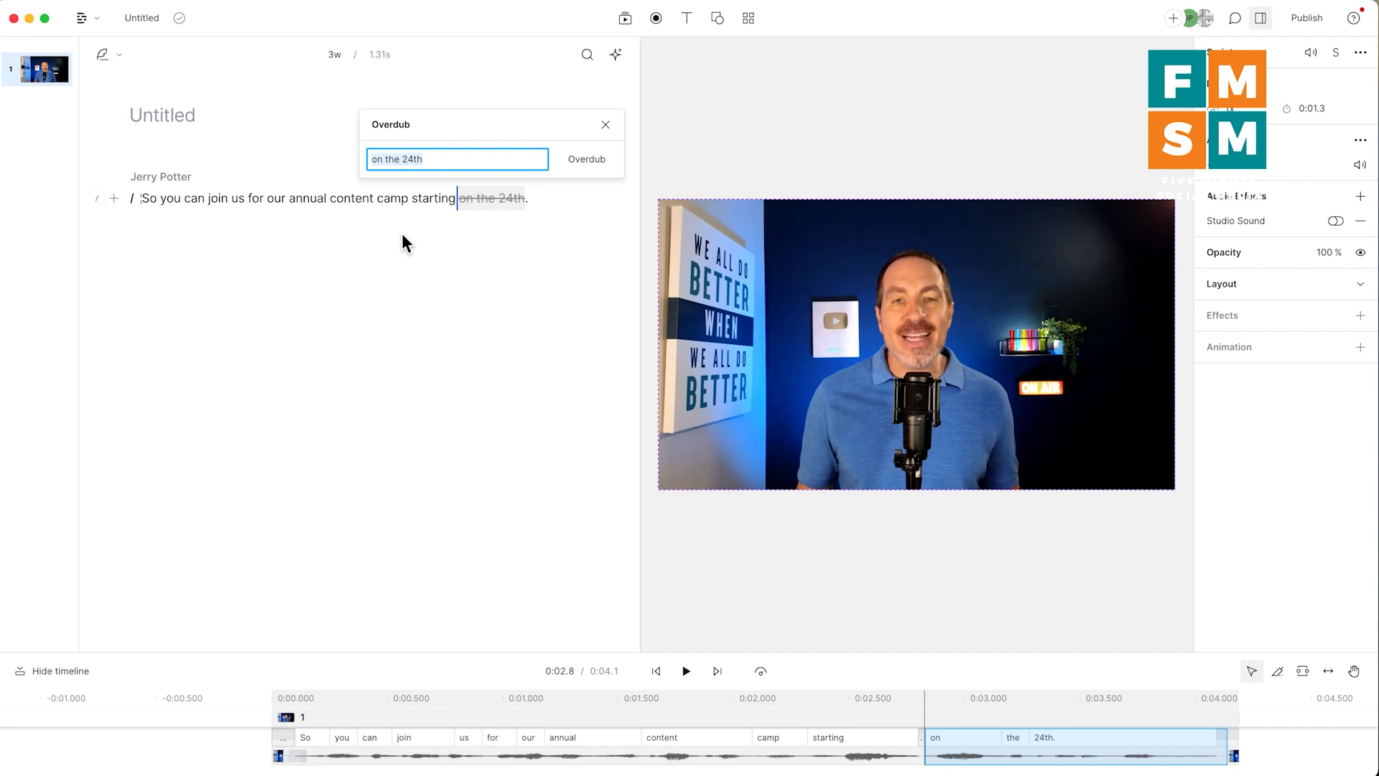
text(on the )
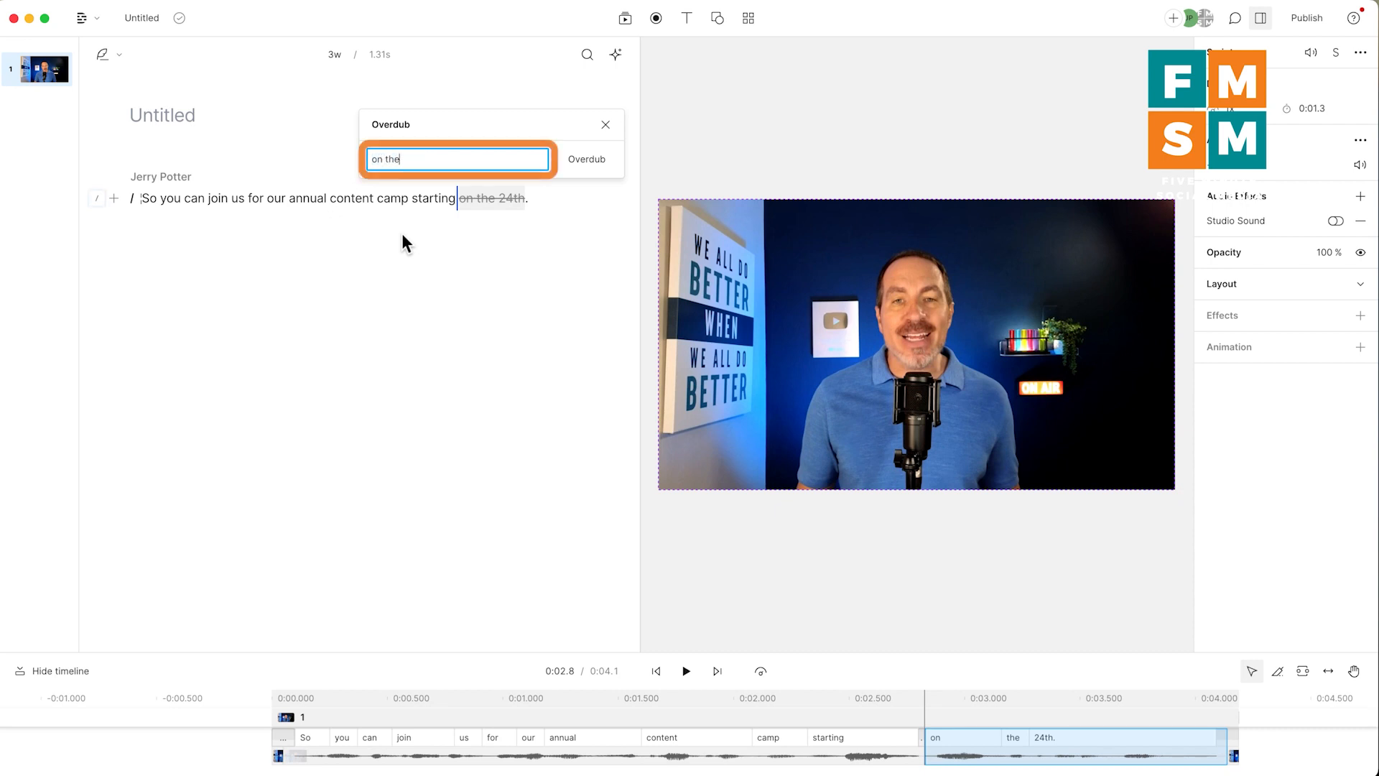
text(21st)
click(580, 168)
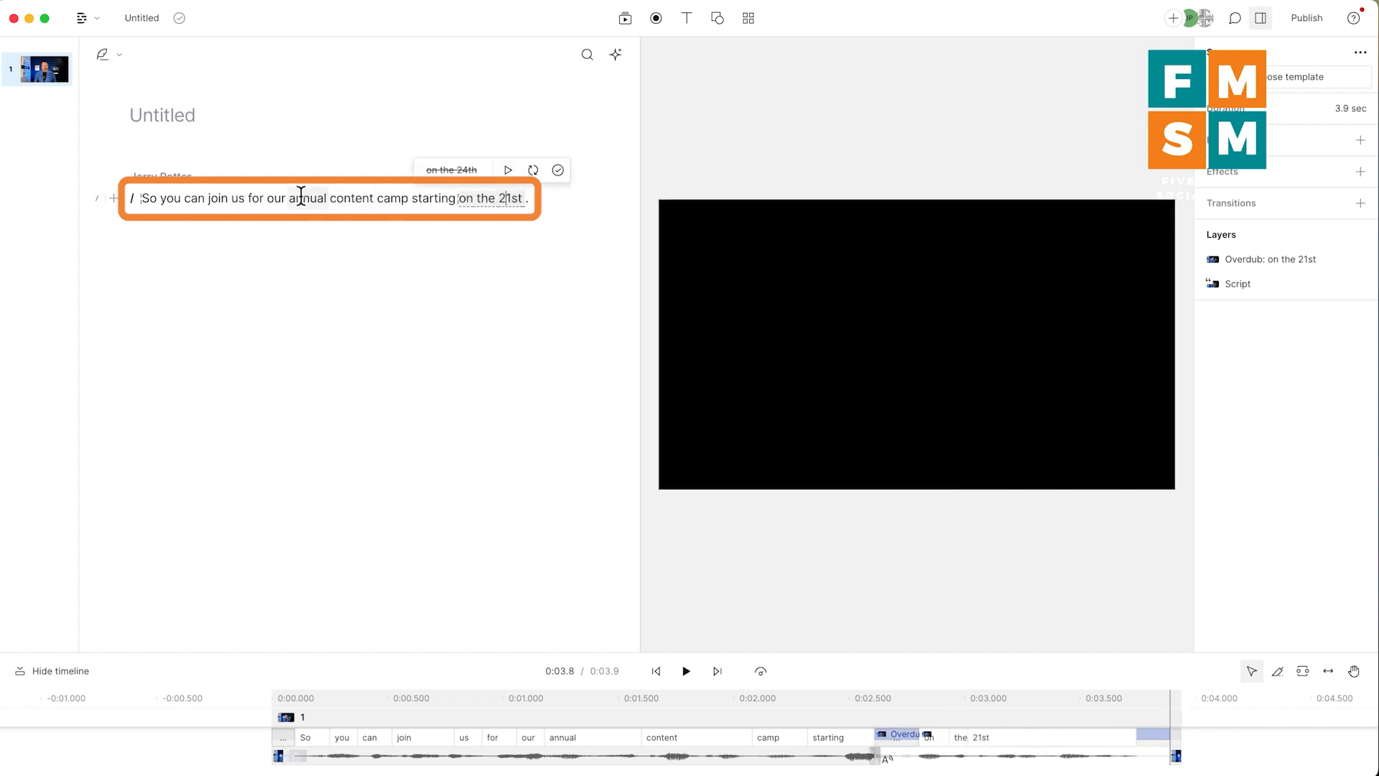
click(285, 196)
key(space)
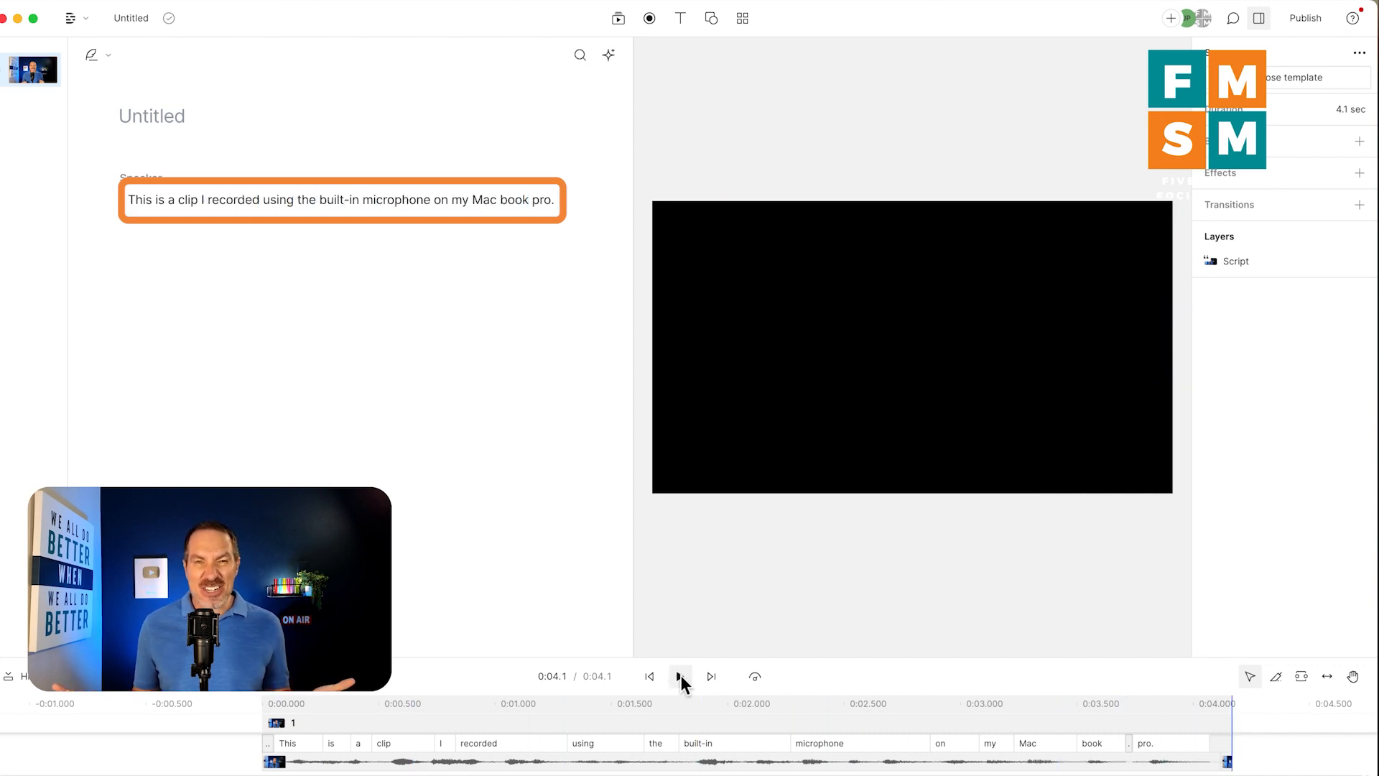
Apply Studio Sound to the built-in microphone clip and play it back.
click(679, 751)
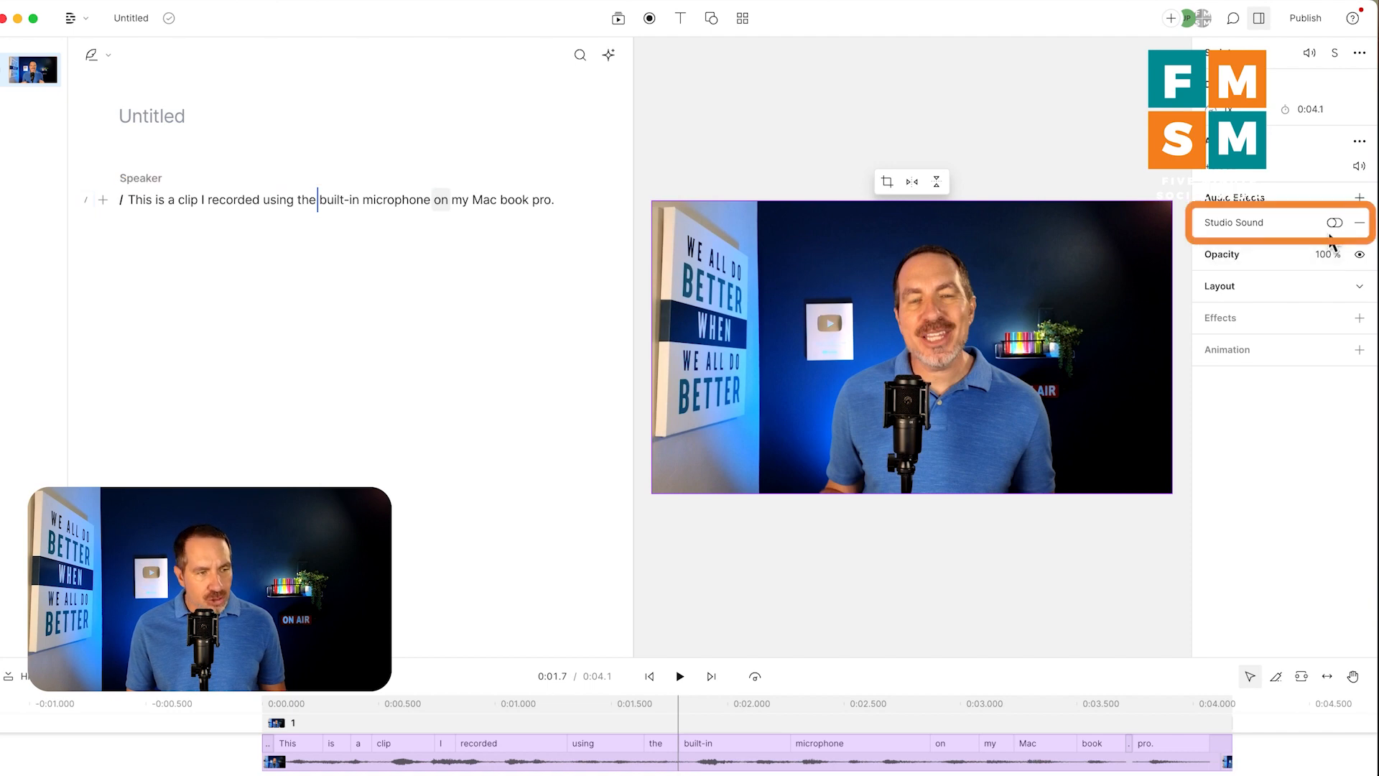
click(1336, 222)
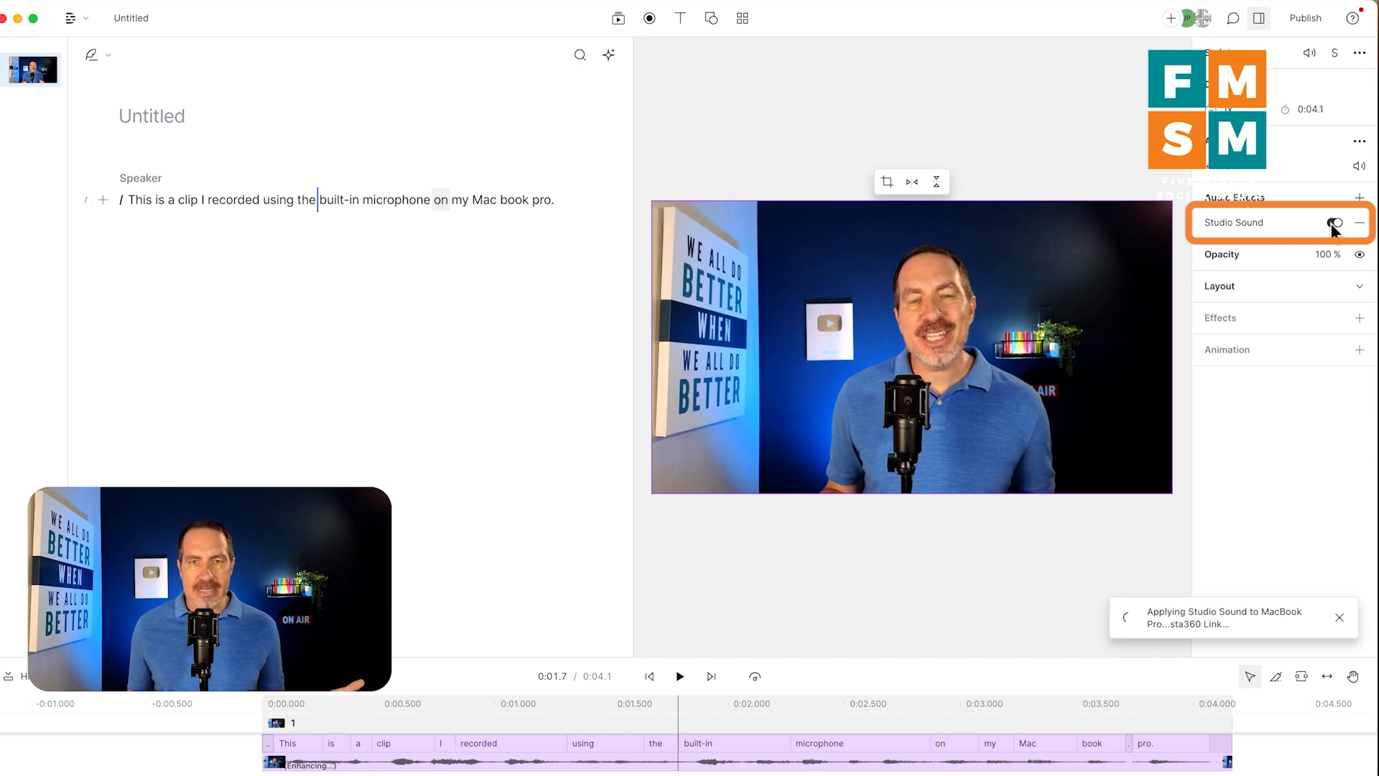
click(680, 676)
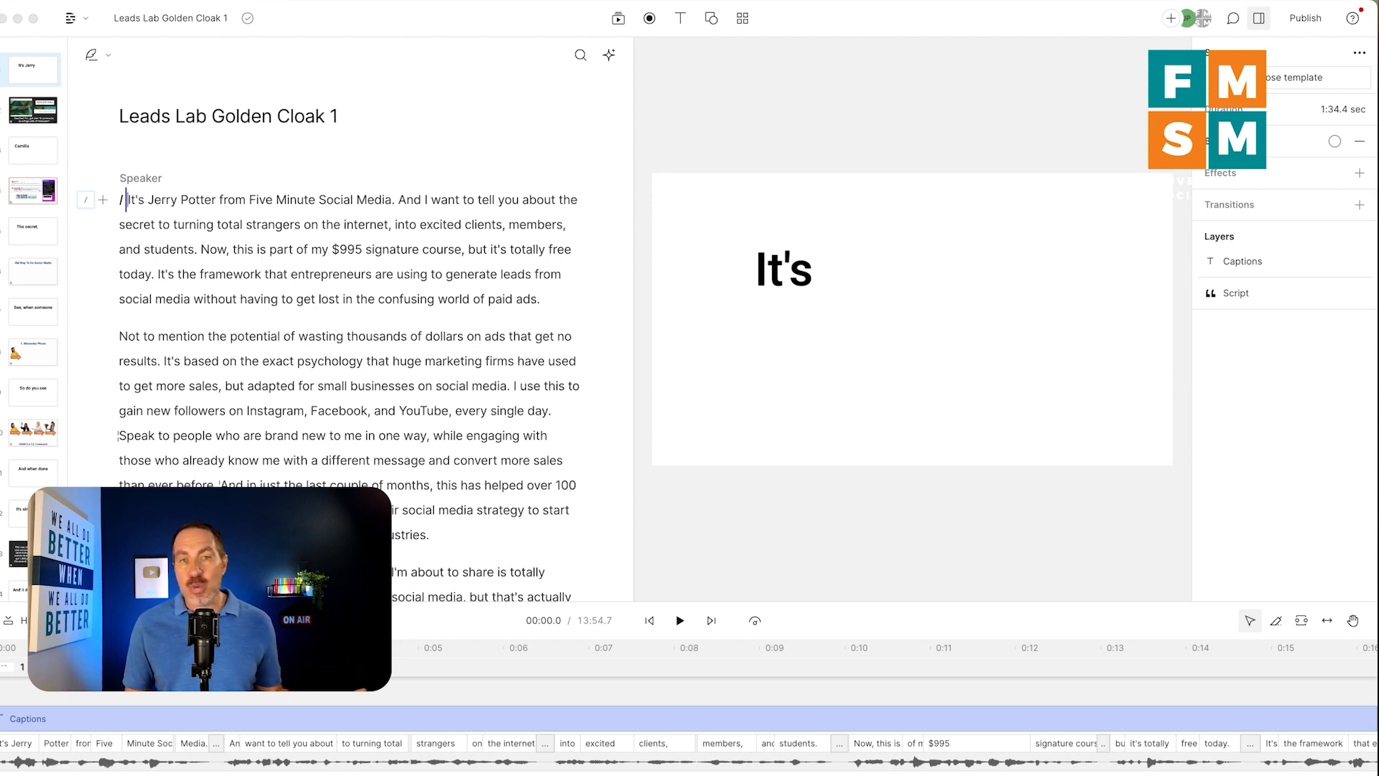
Play the Leads Lab Golden Cloak 1 composition from its beginning to check the word-by-word captions.
scroll(689, 704, left, 1)
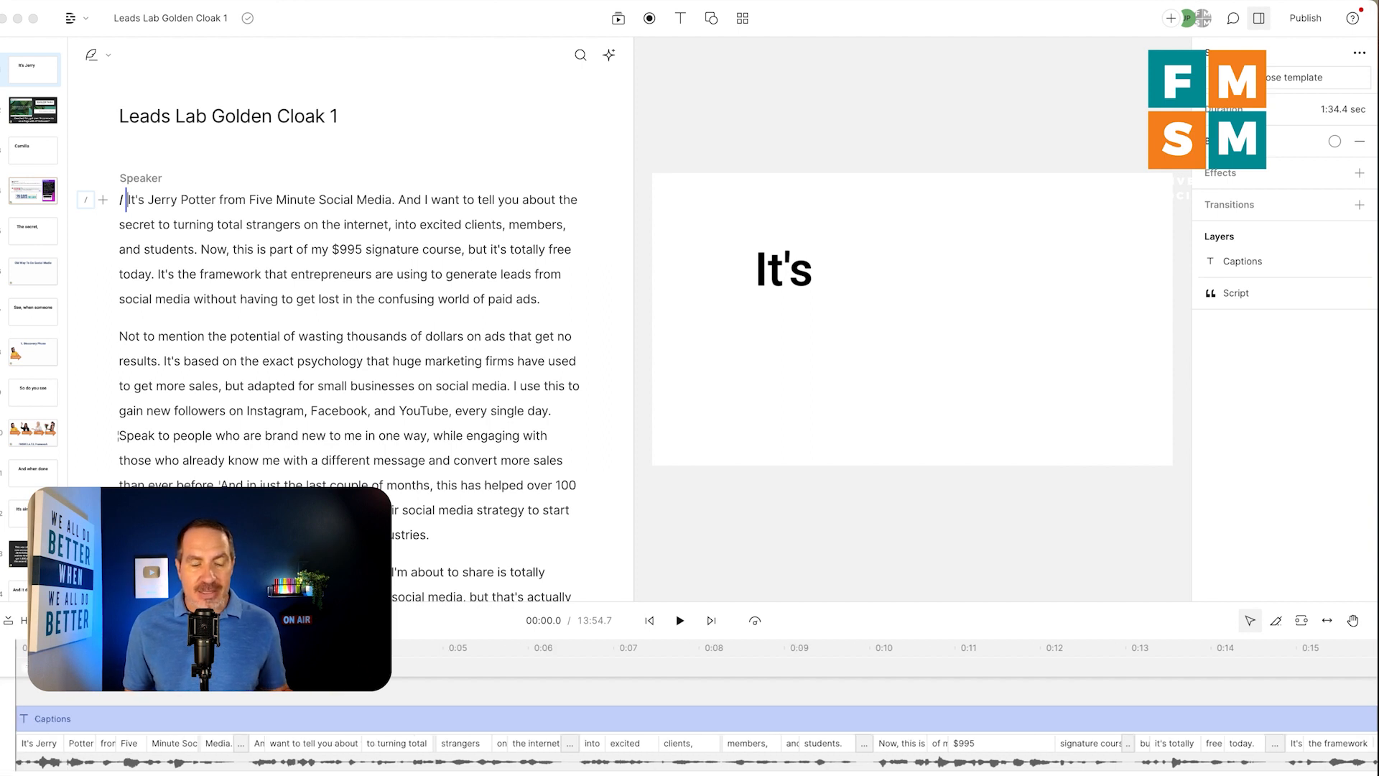
key(space)
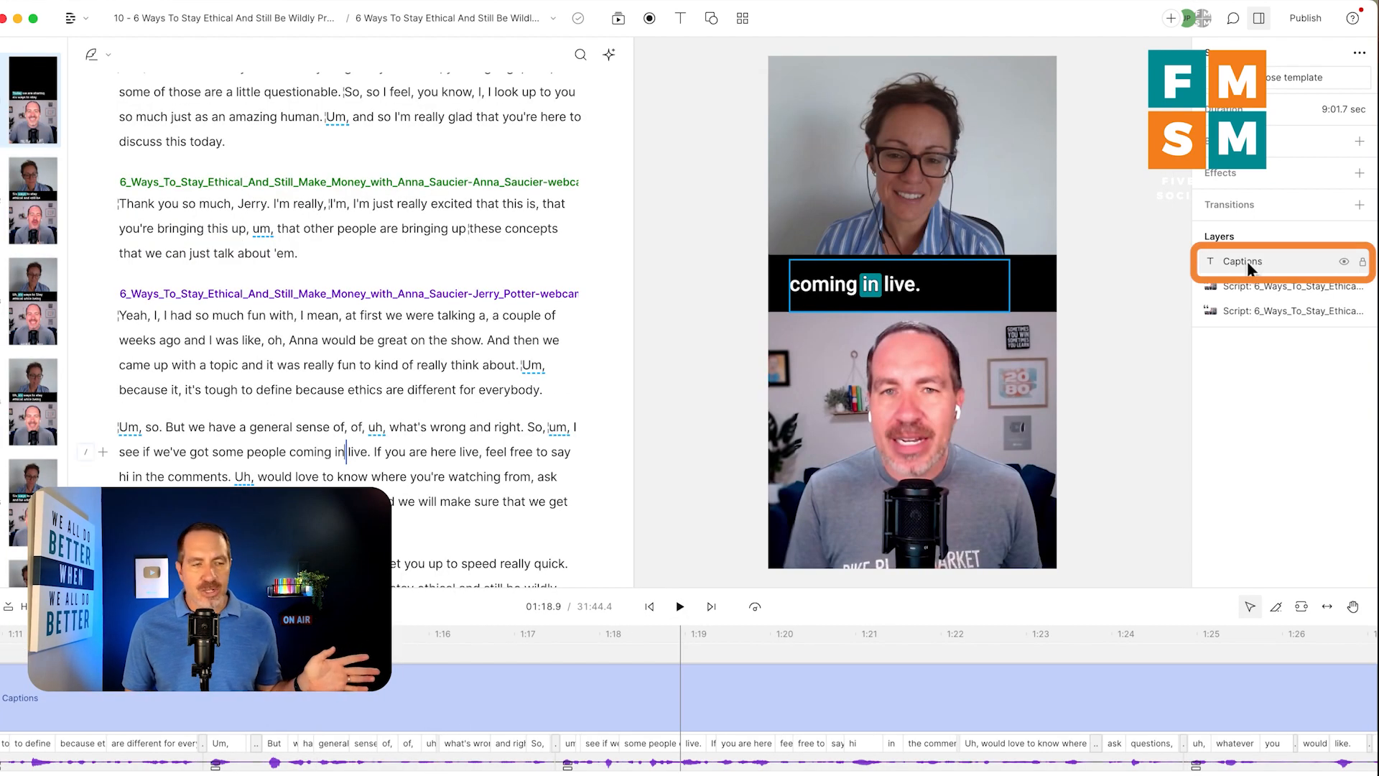
Inspect the Captions layer of the stacked two-person interview and preview the captions from "coming in live".
click(1248, 261)
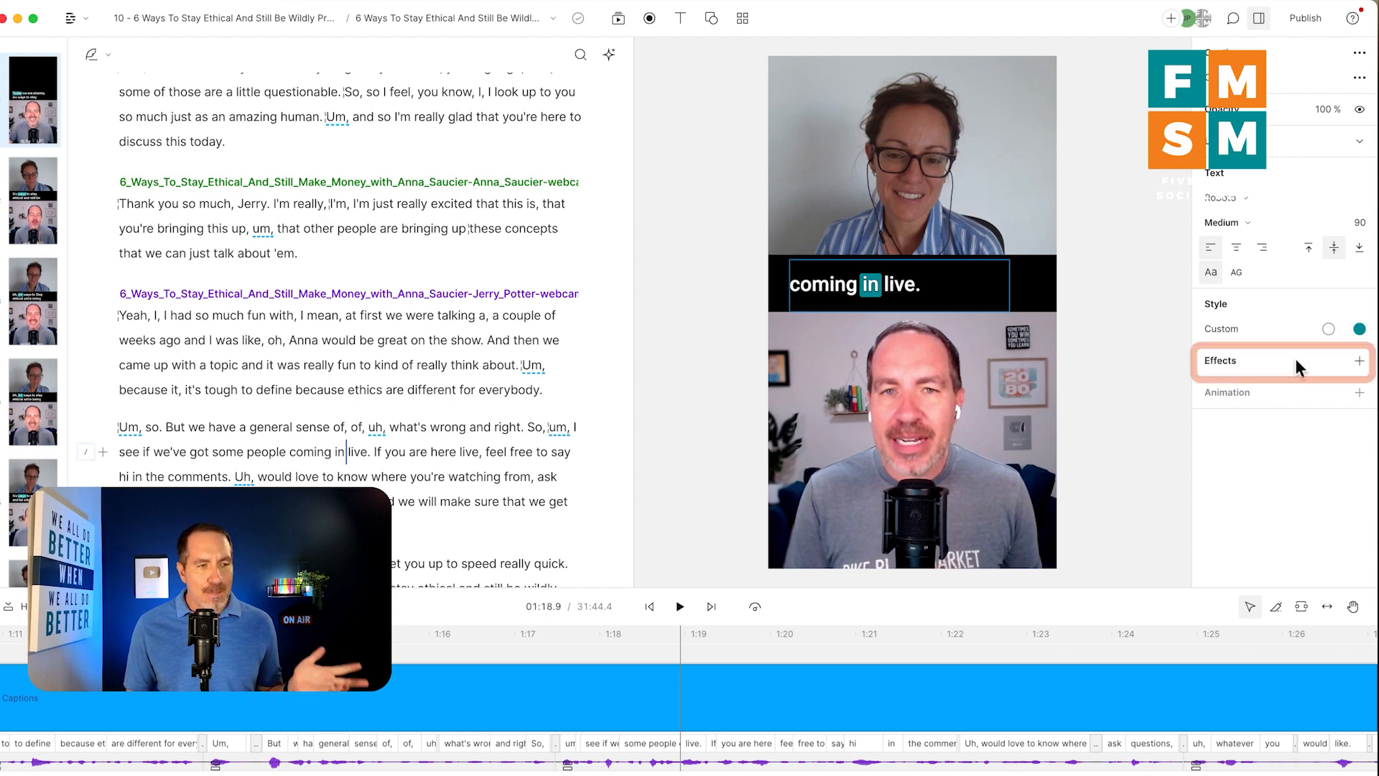
click(679, 608)
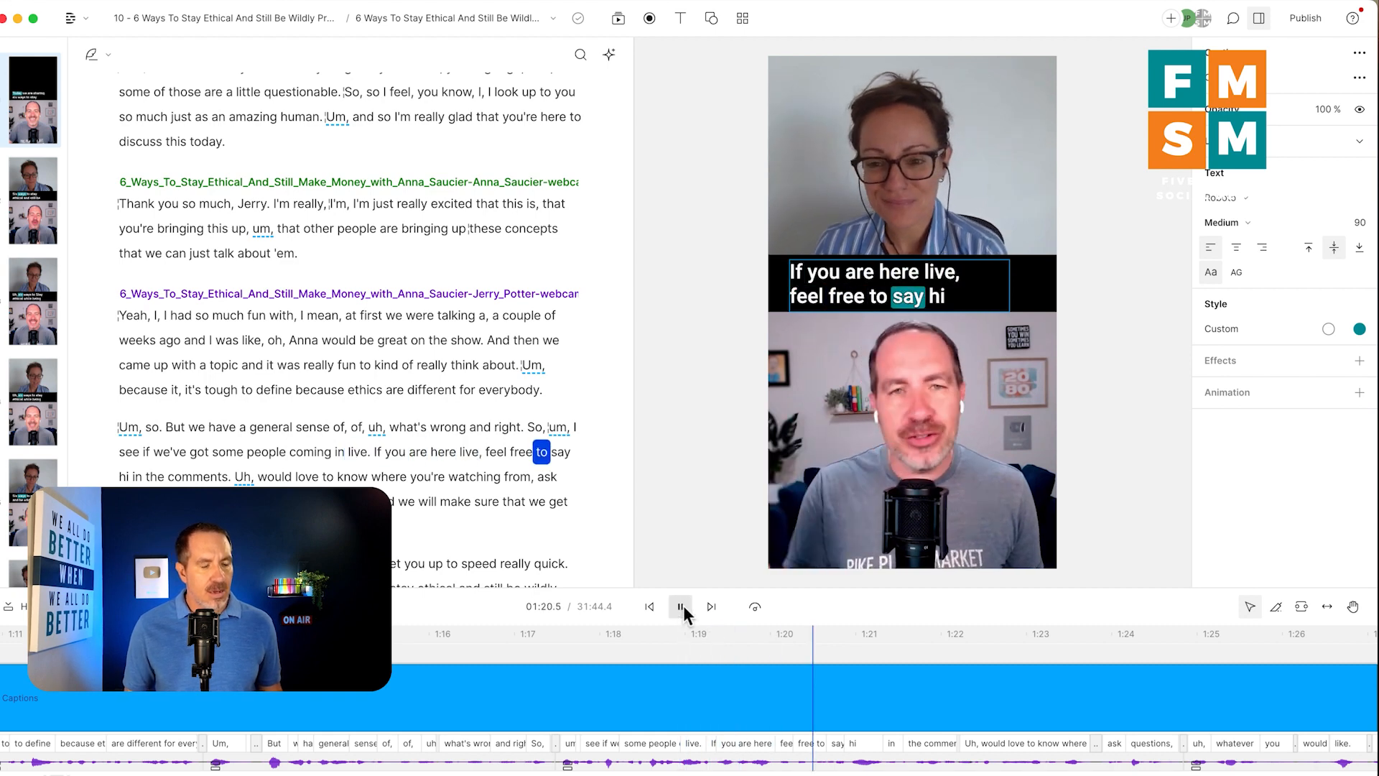
click(683, 605)
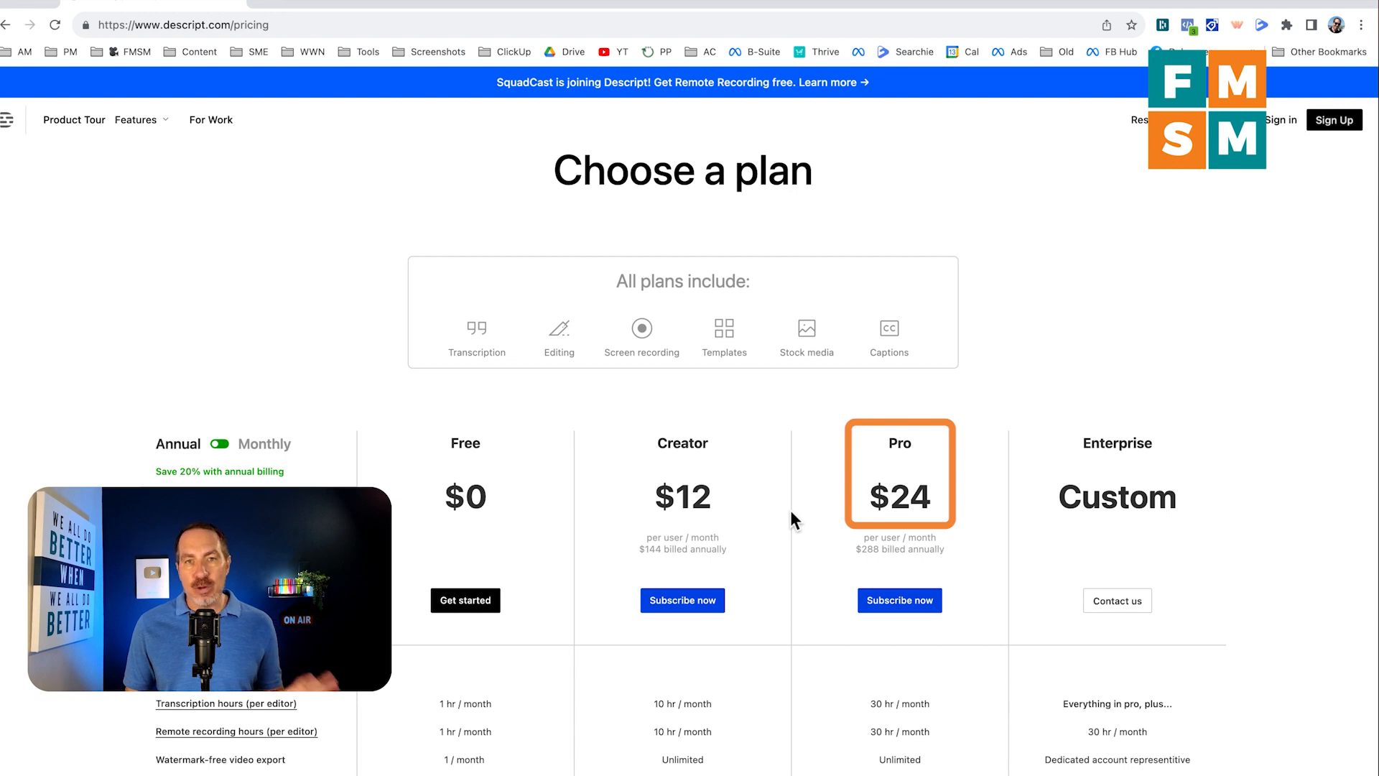
Switch the plan prices on the Descript pricing page to monthly billing.
click(241, 444)
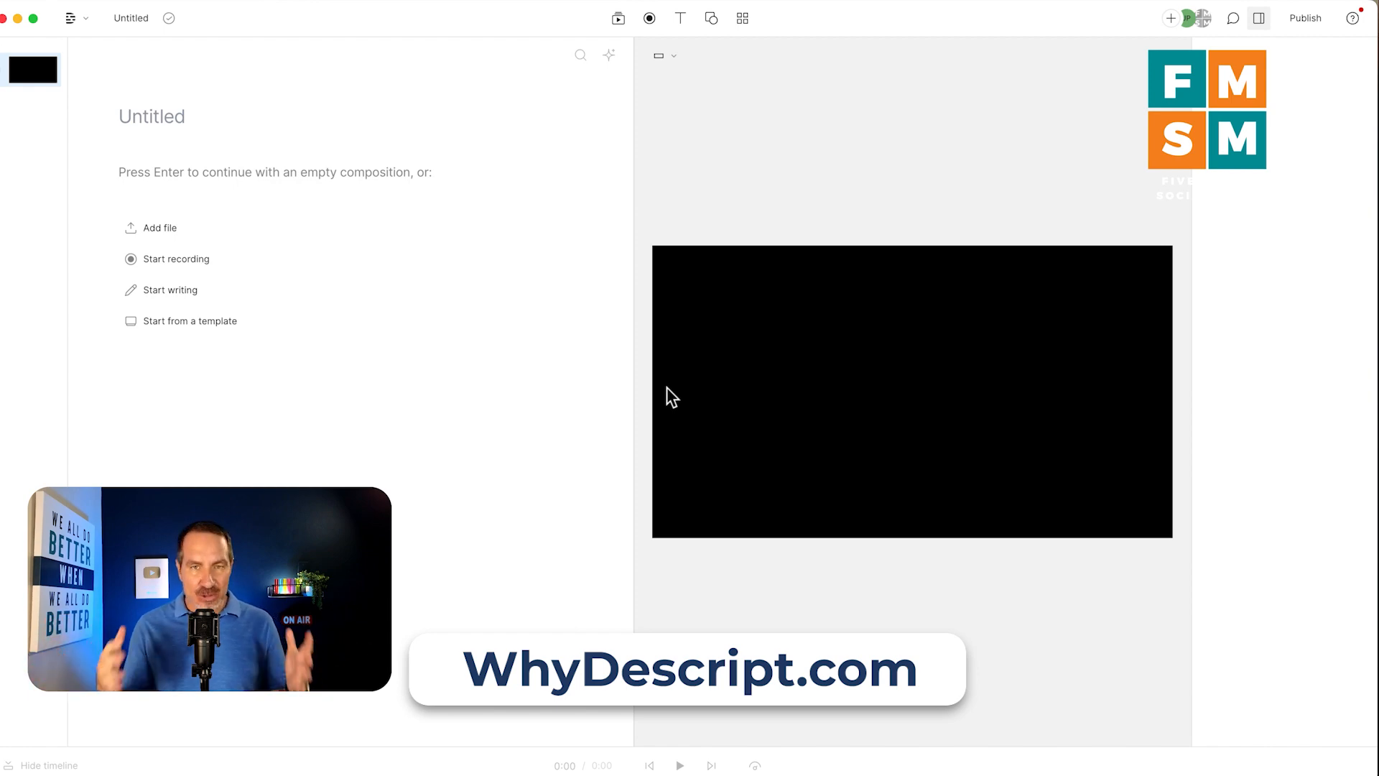
Record an audio-only narration into the empty composition's script using the USB Audio CODEC microphone.
click(170, 259)
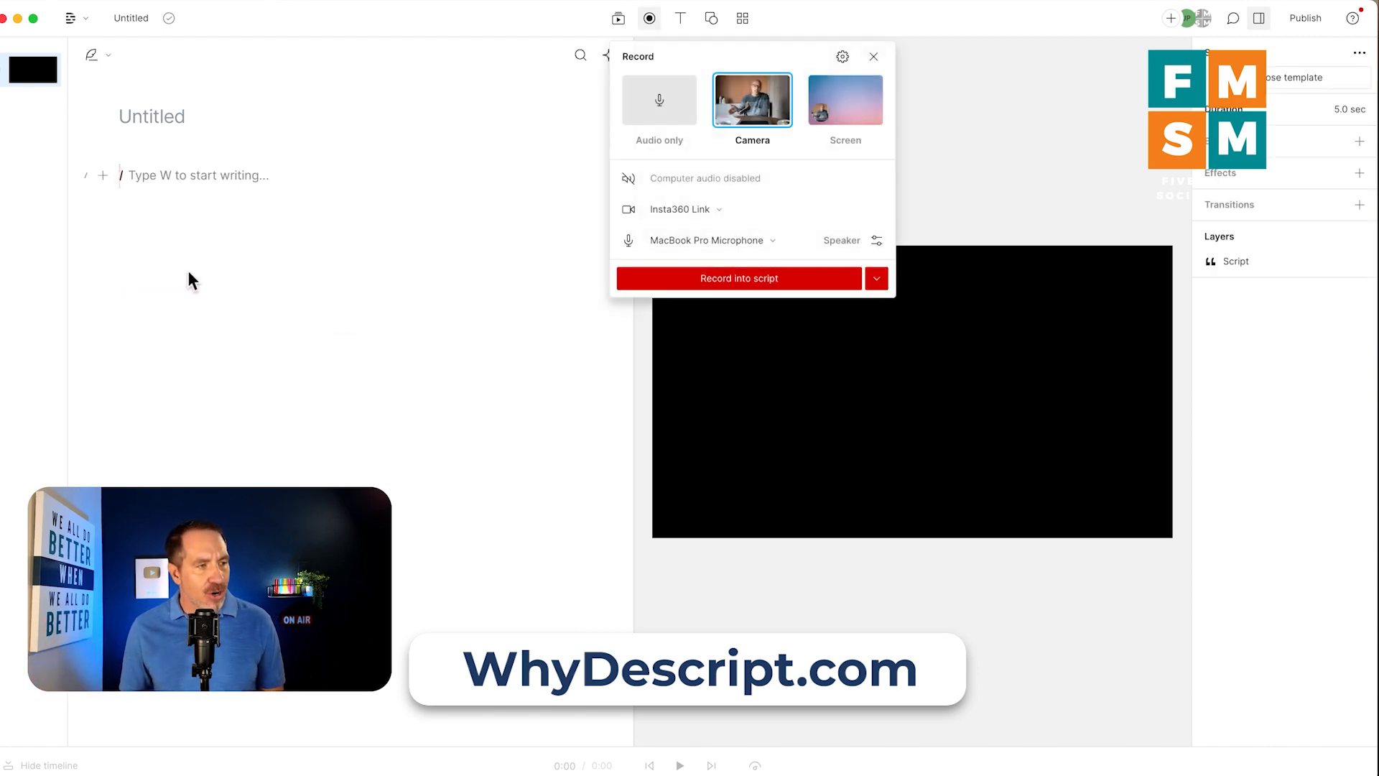
click(654, 113)
click(711, 209)
mouse_move(742, 326)
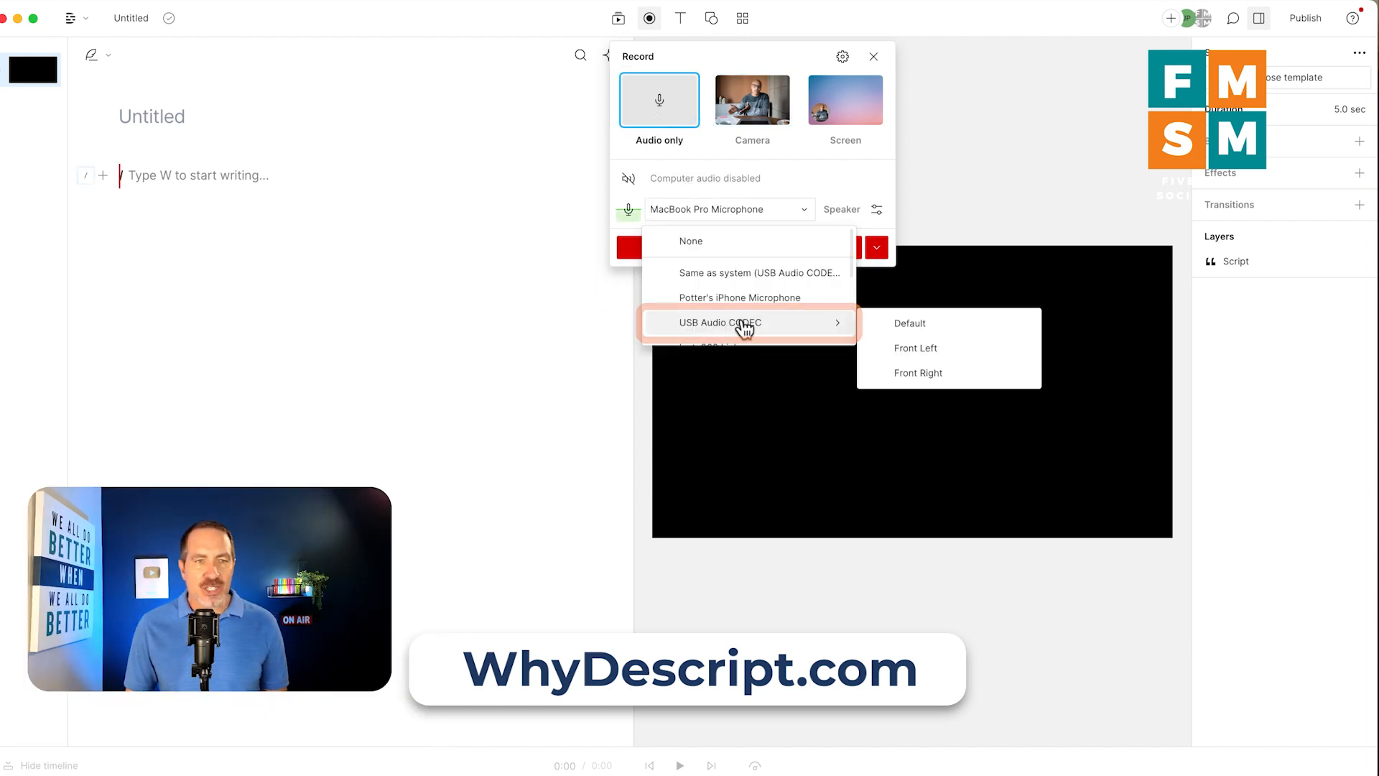
click(742, 325)
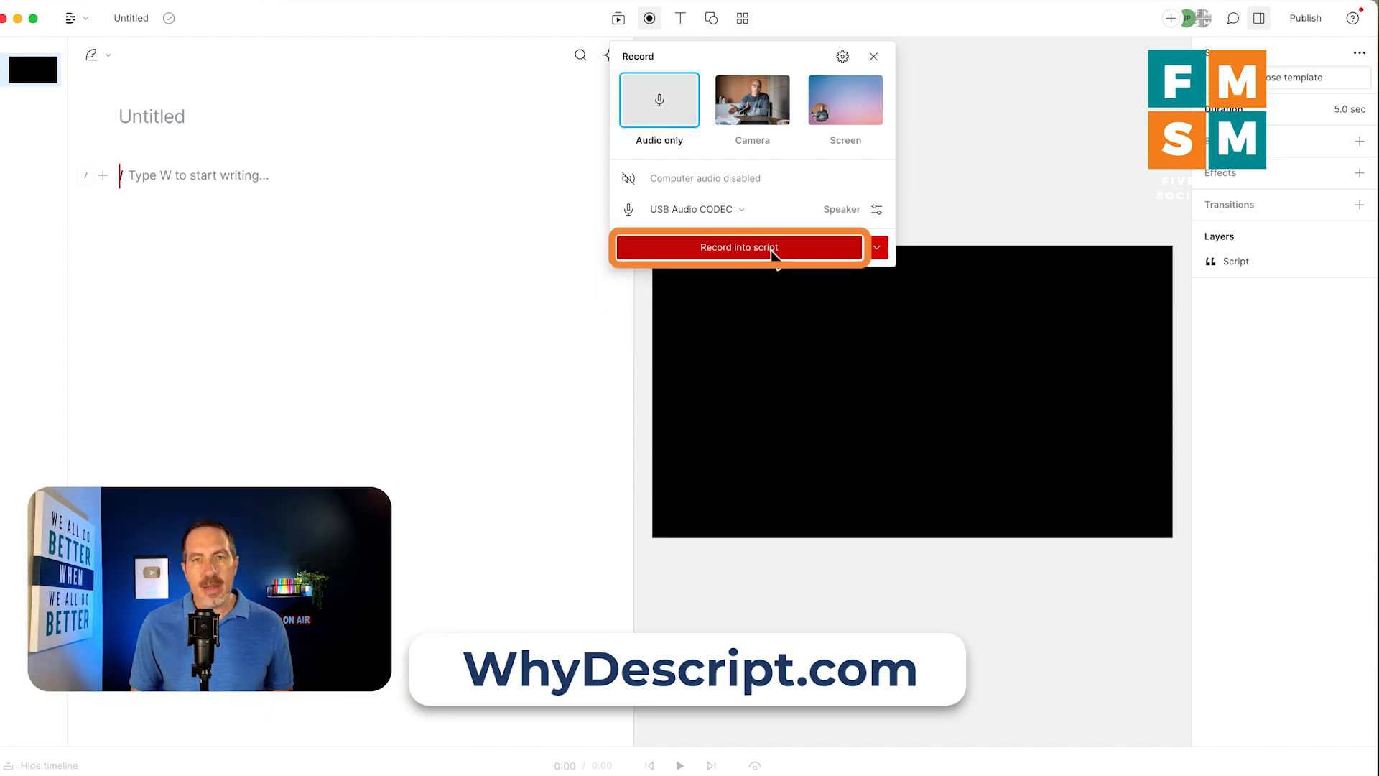
click(770, 250)
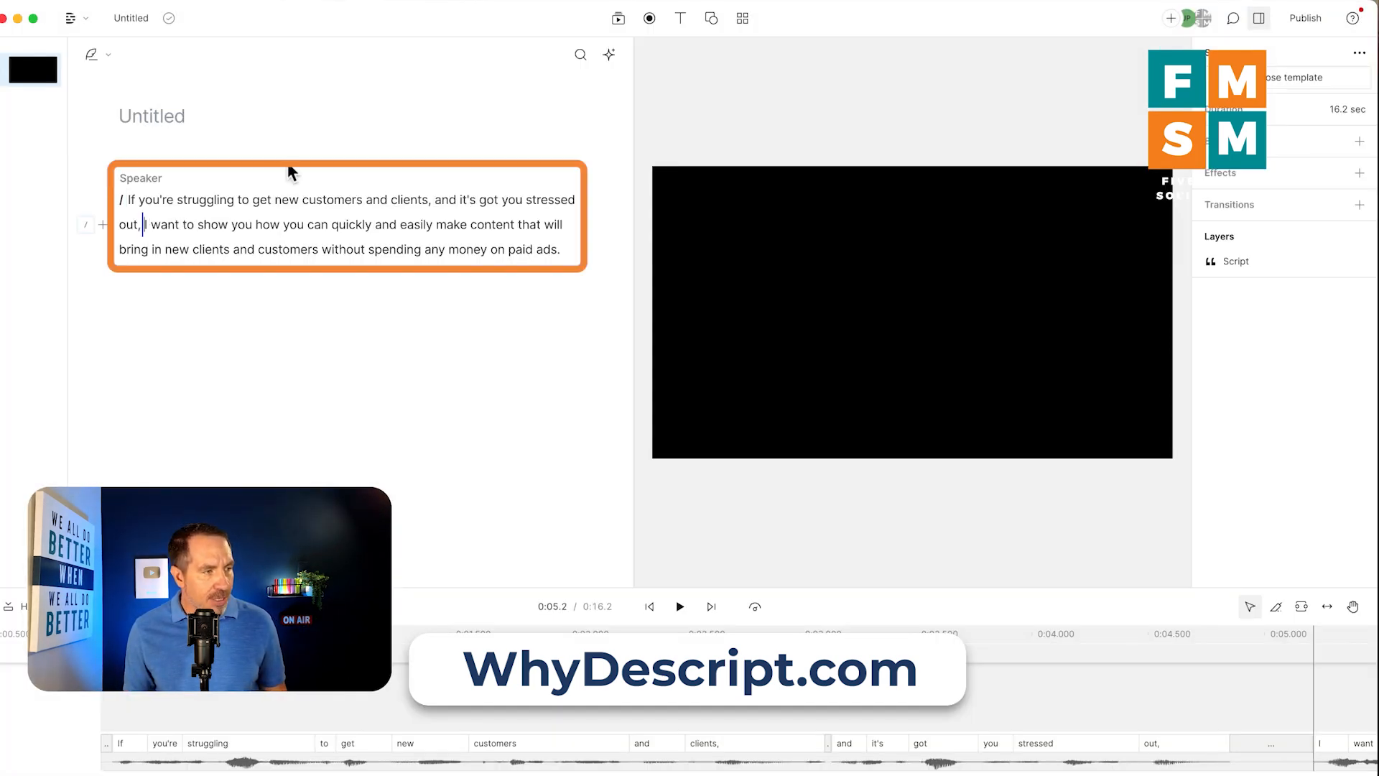
Split the narration script into three scenes, before "I want to show you" and before "without spending".
text(/)
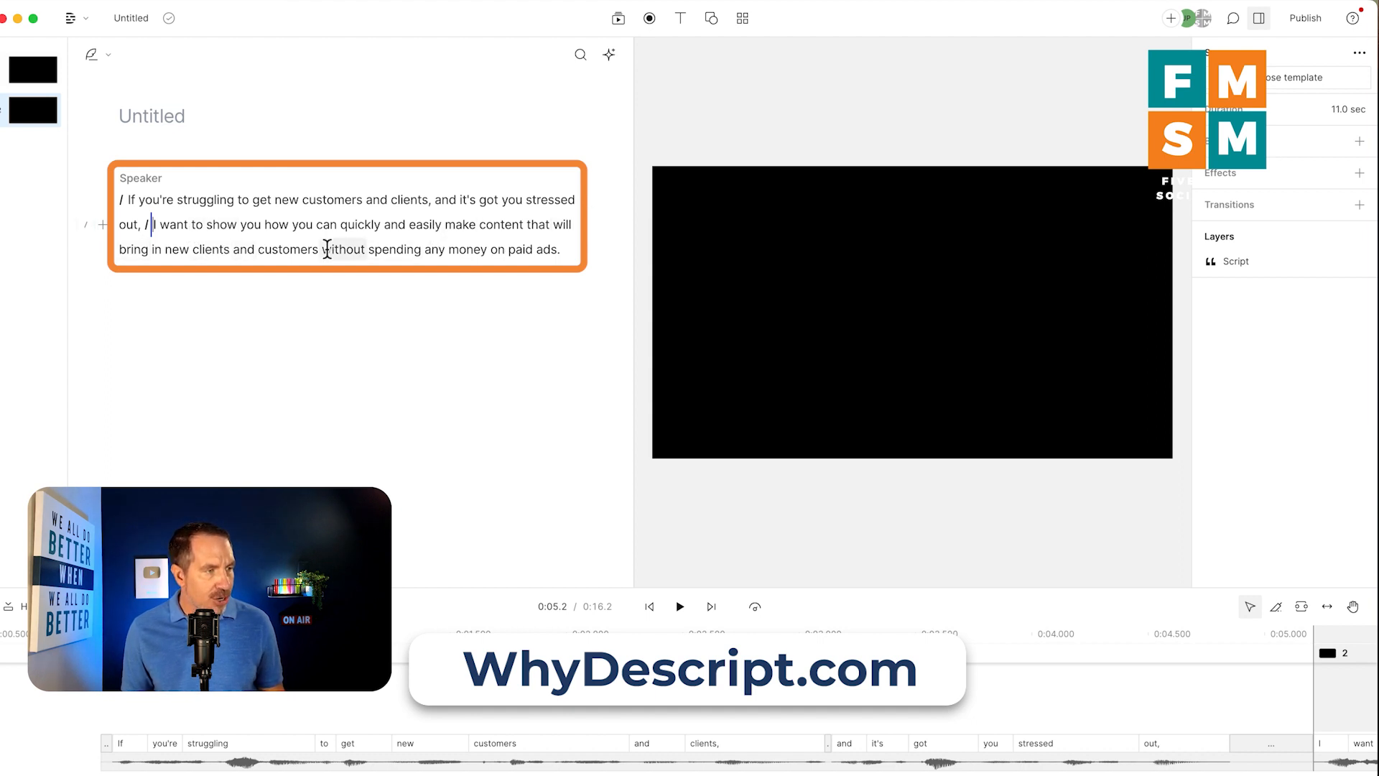
click(322, 249)
text(/)
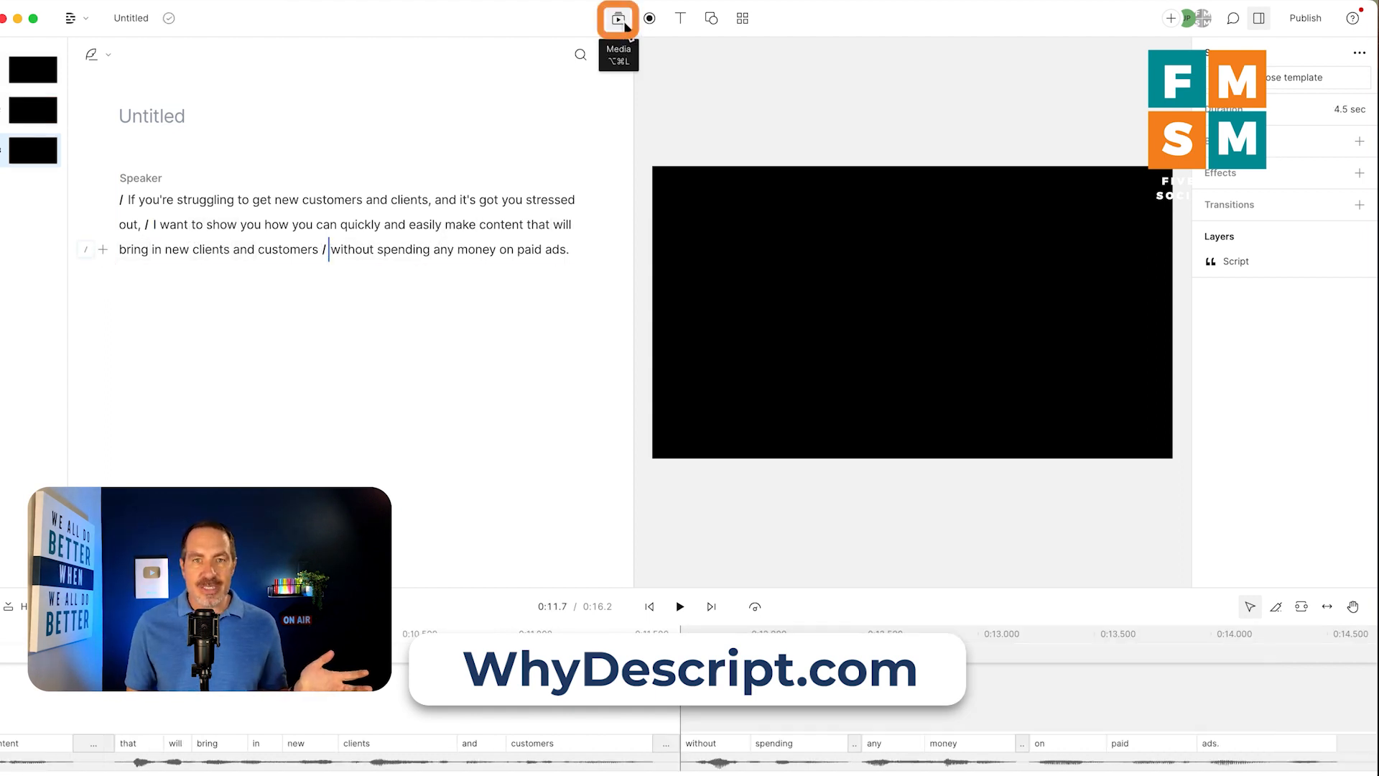
Add stock videos to the three scenes, using the close-up of an exhausted woman for scene 1, and play from the start.
click(625, 26)
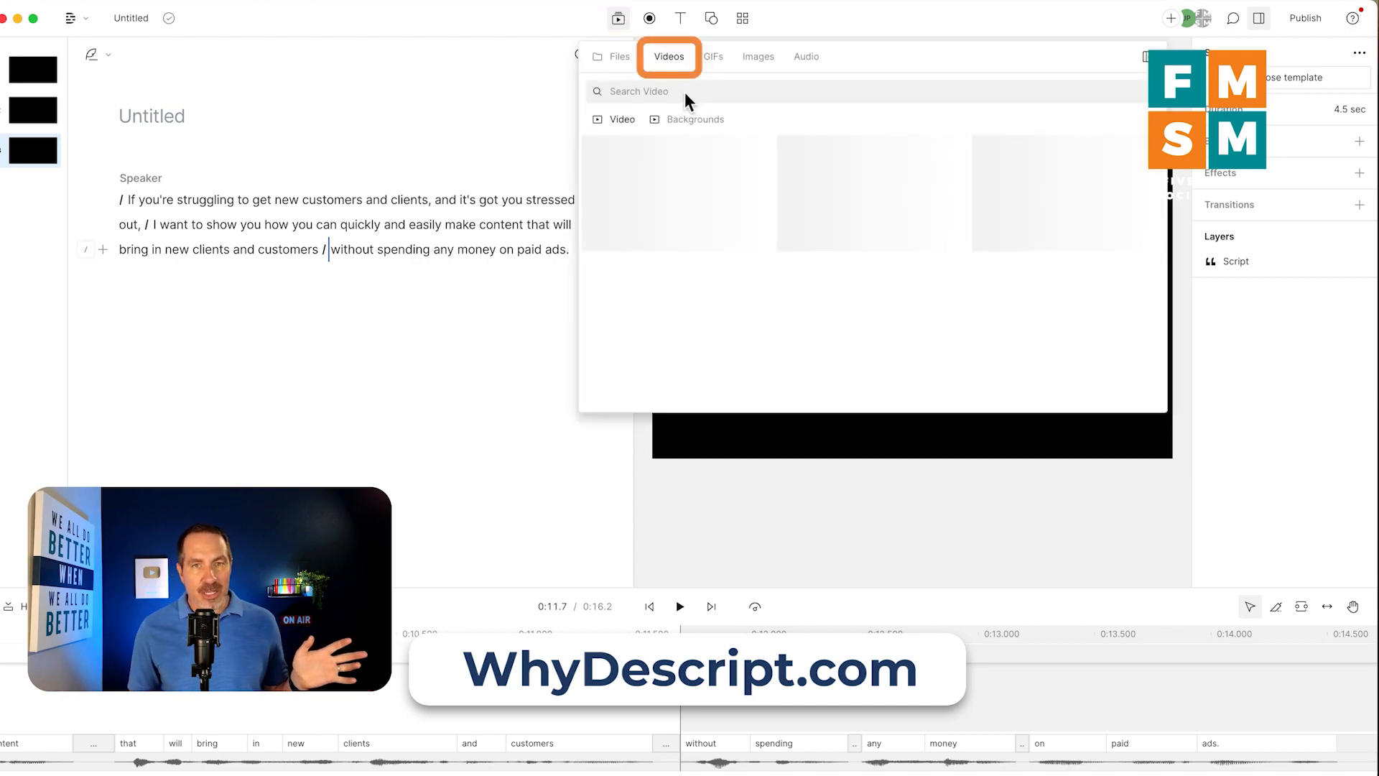
click(691, 92)
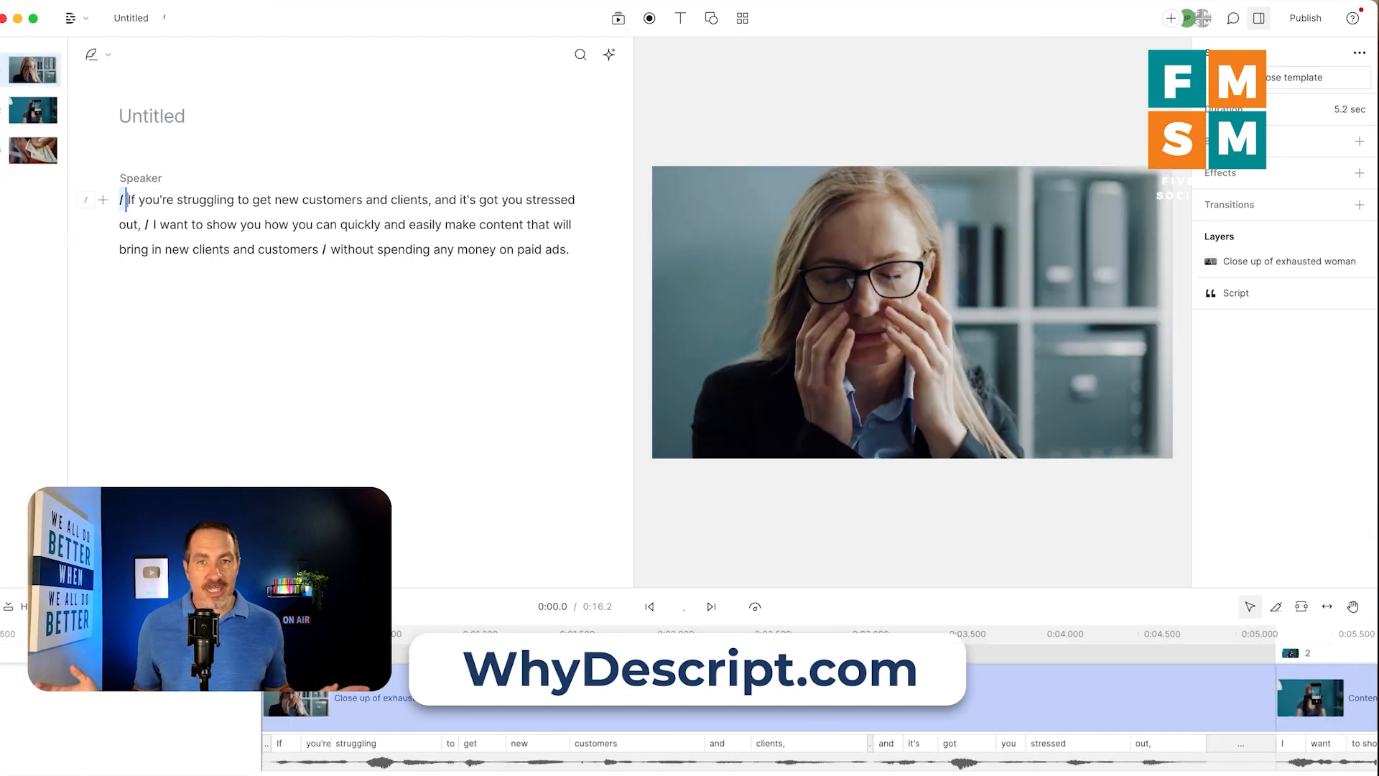
key(space)
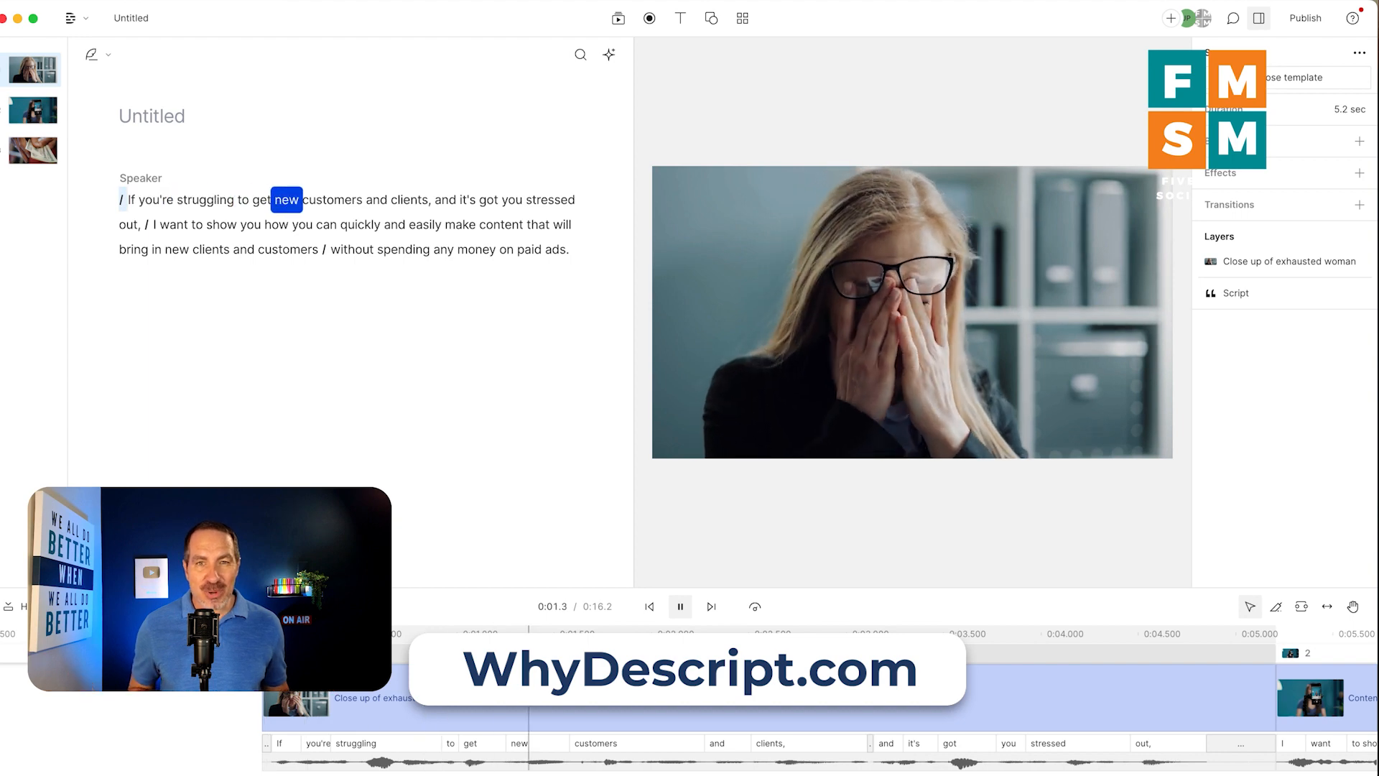